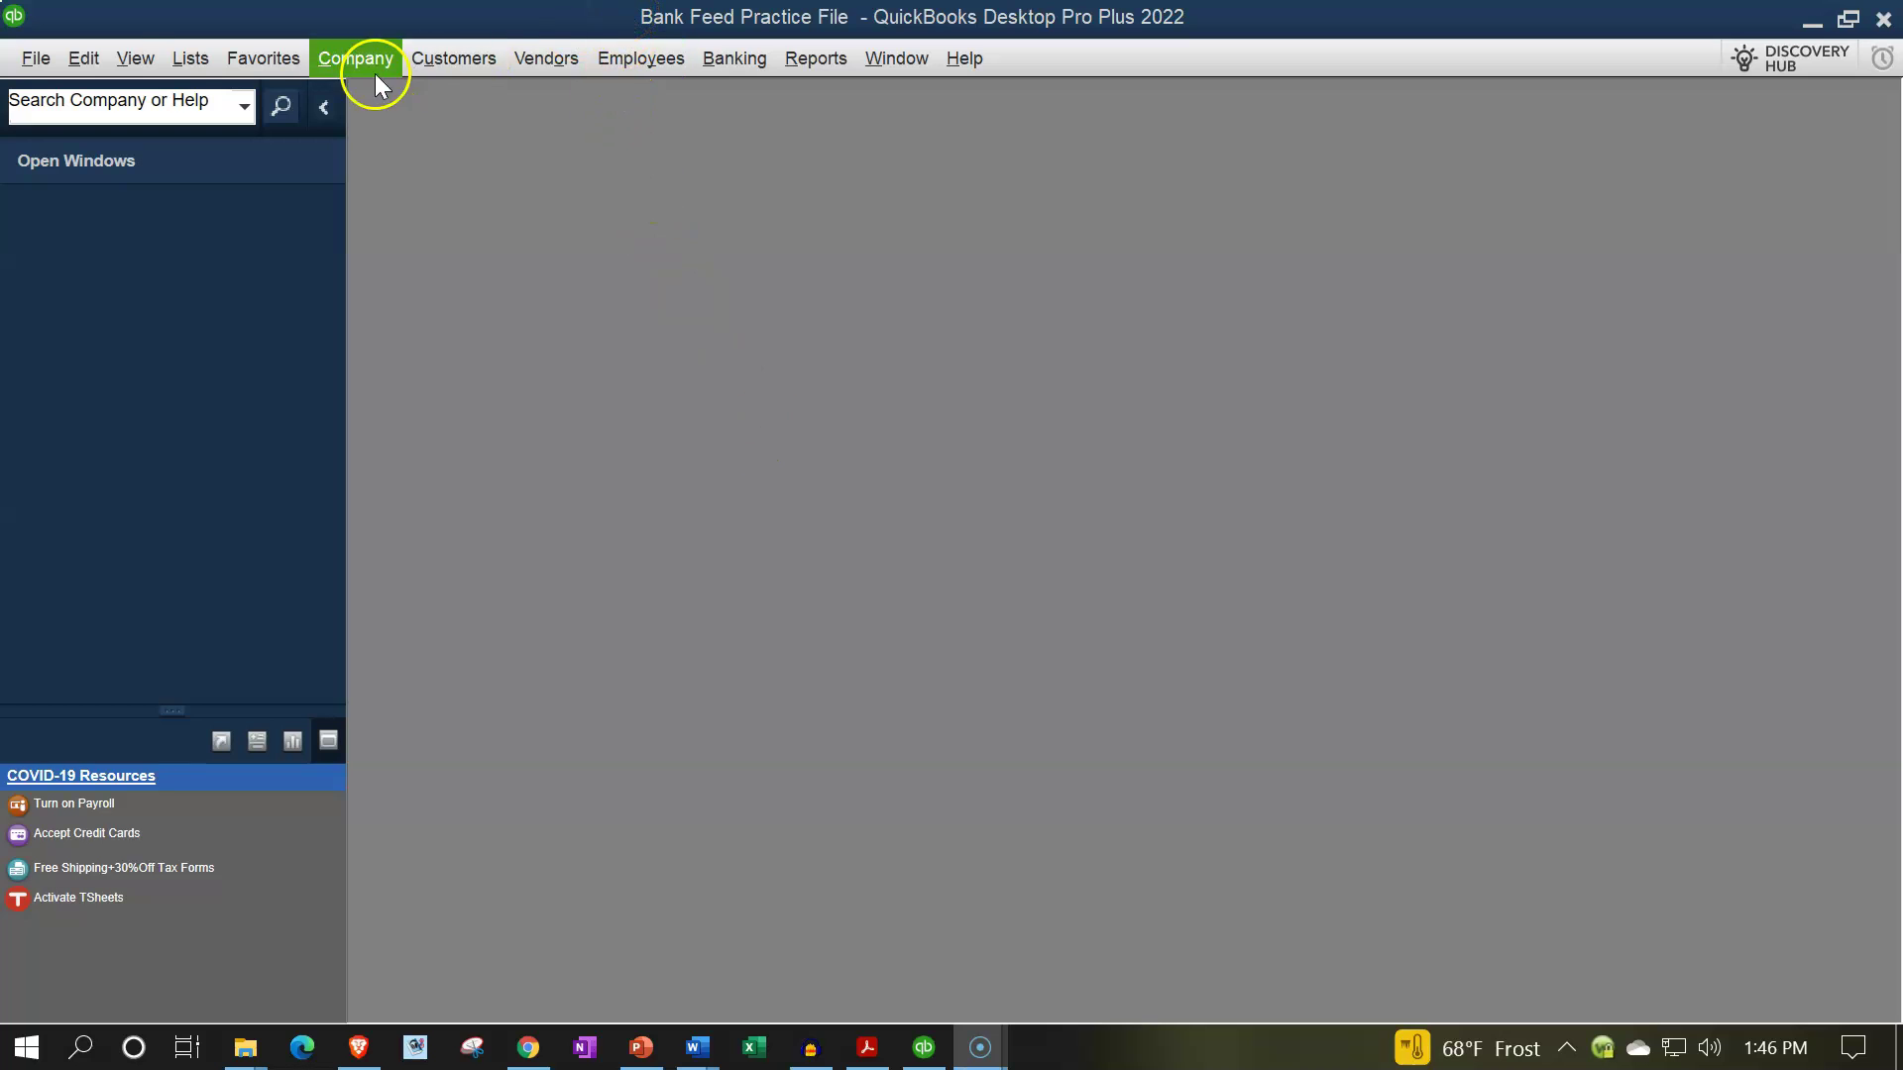
- Show the Open Windows list, then open the Home page and maximize it
click(135, 58)
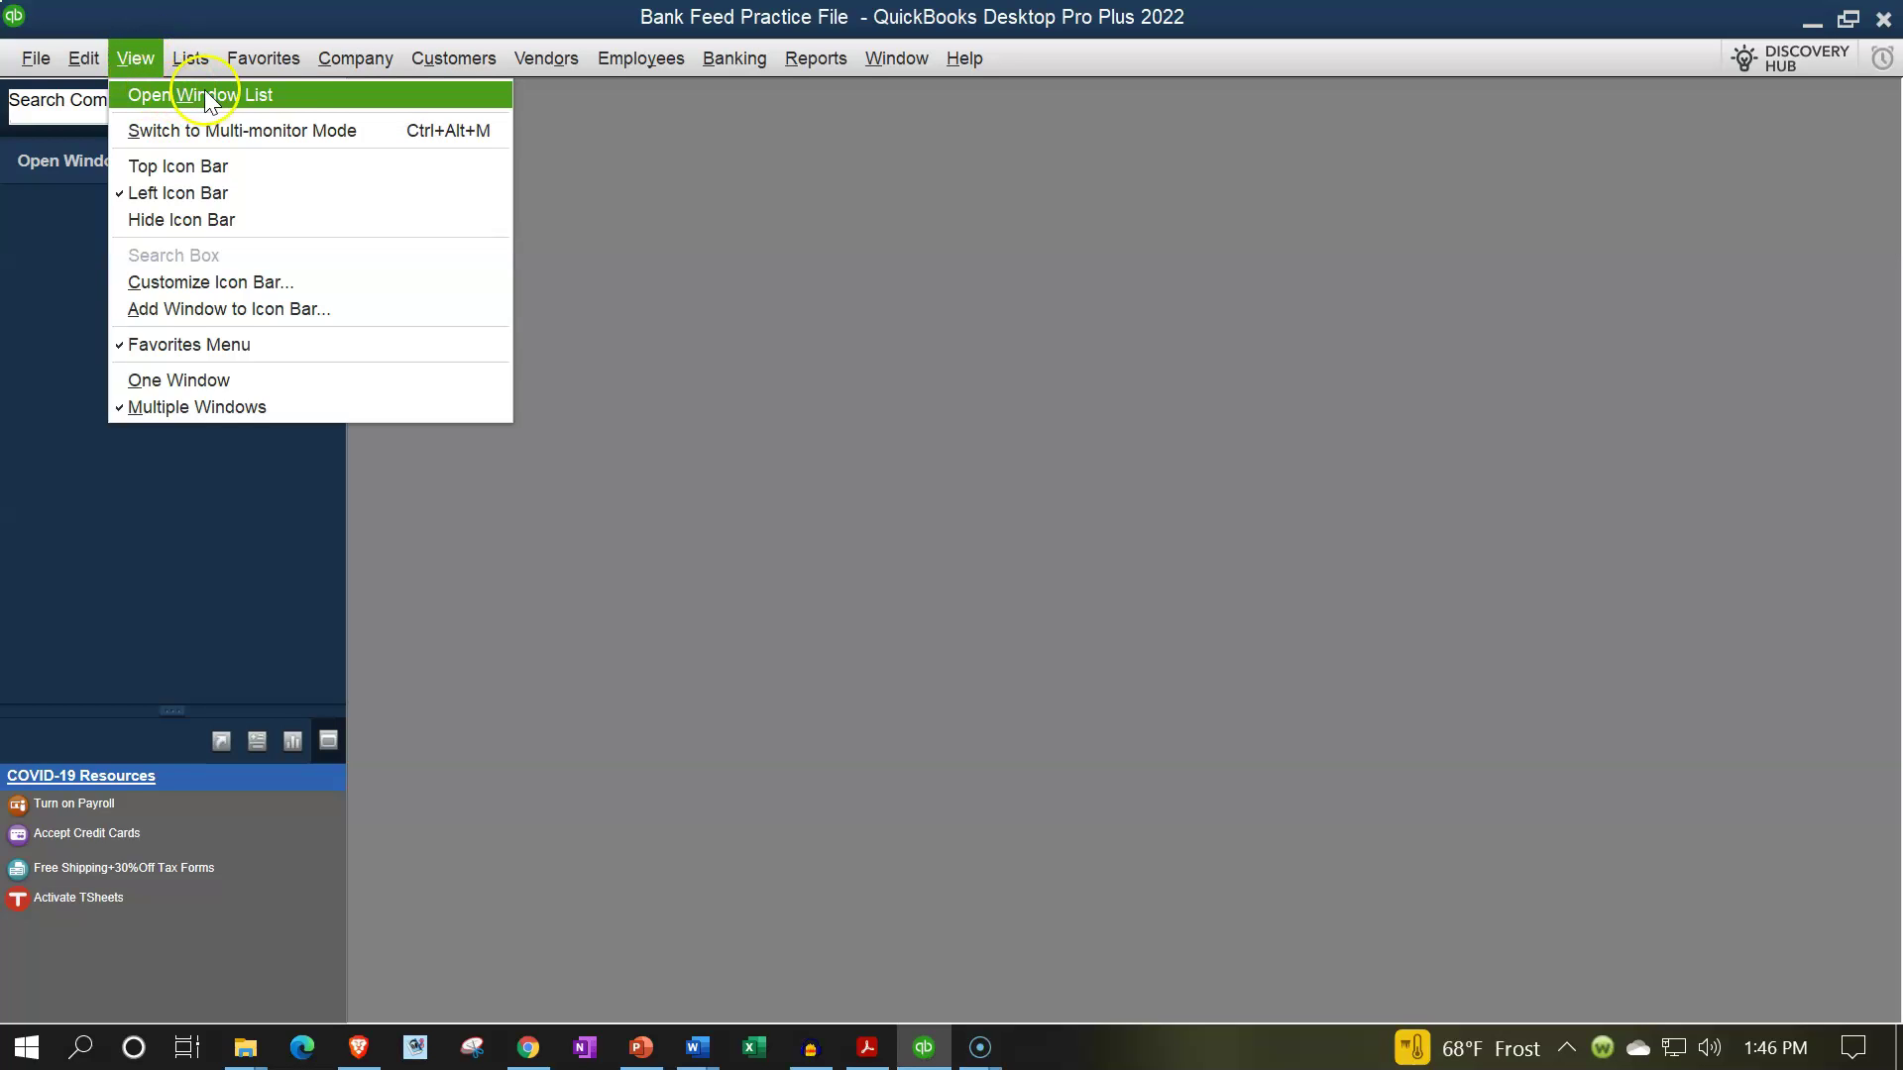
click(283, 93)
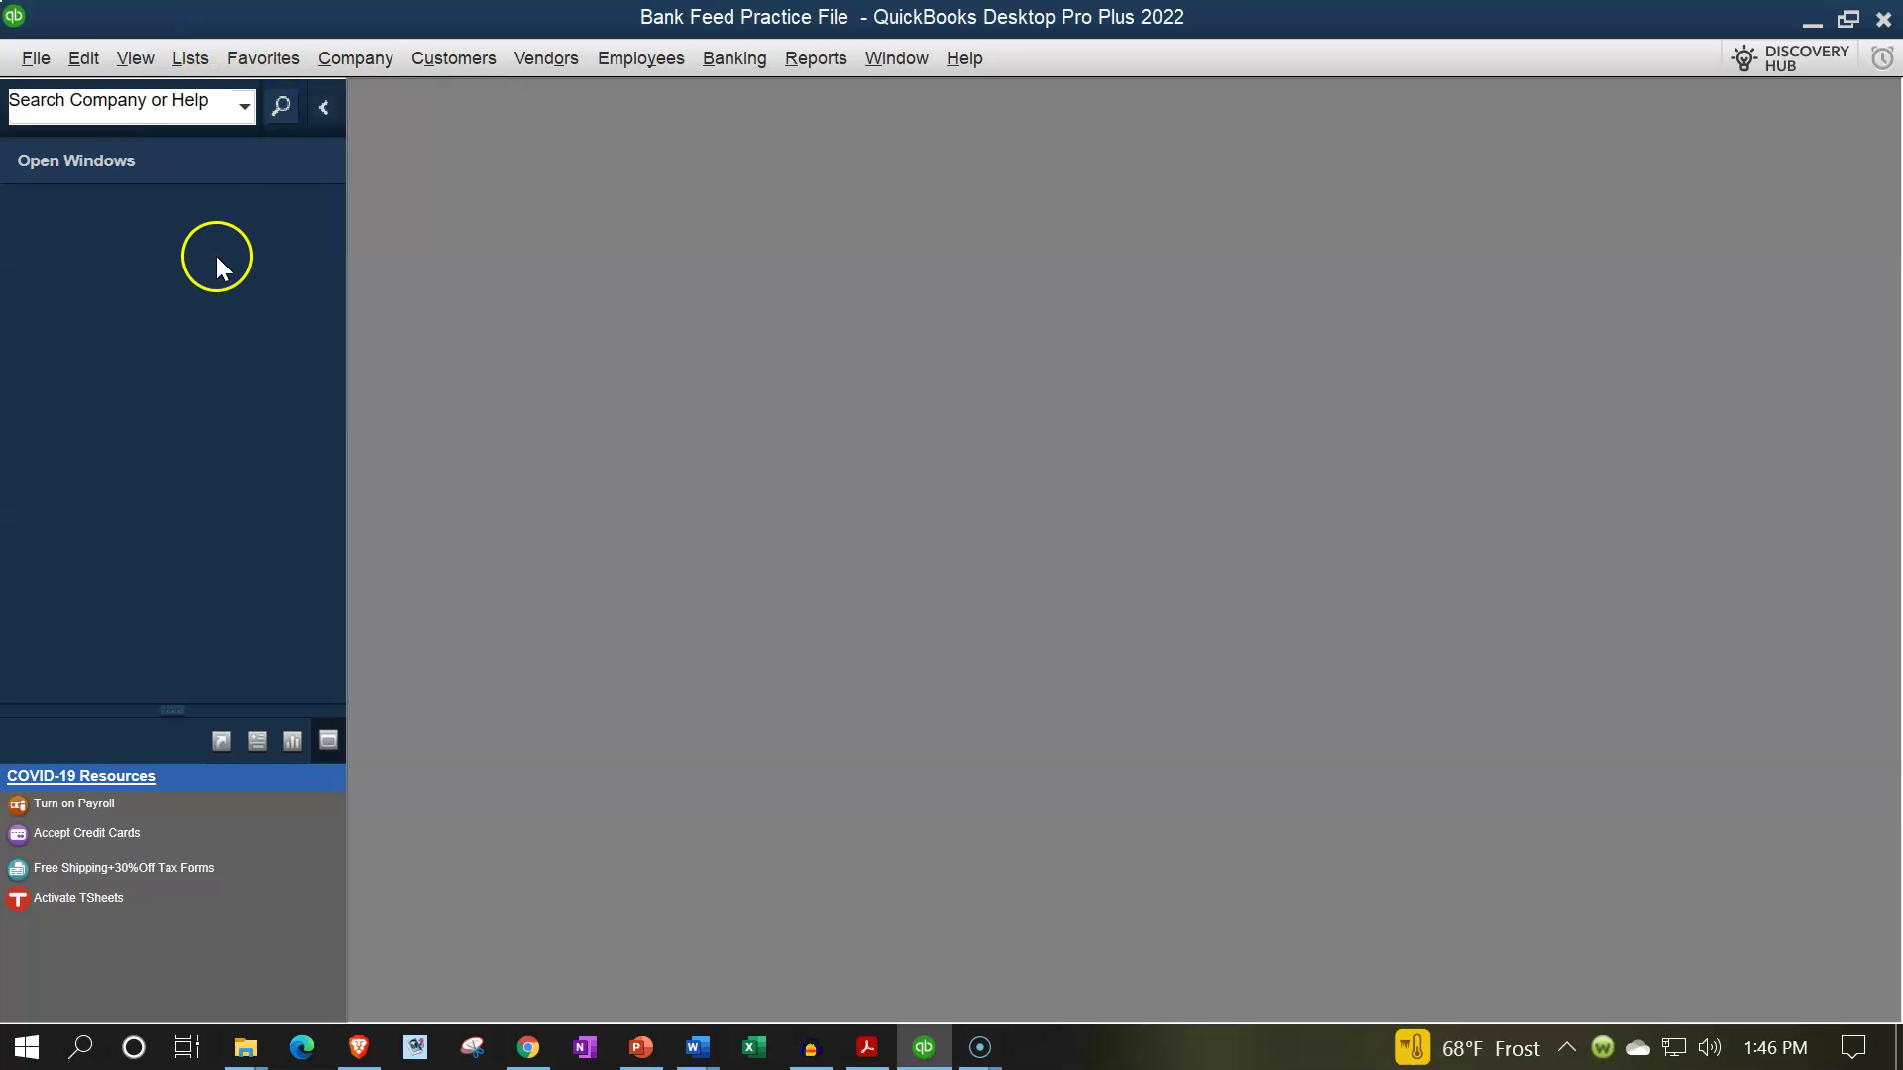
click(367, 62)
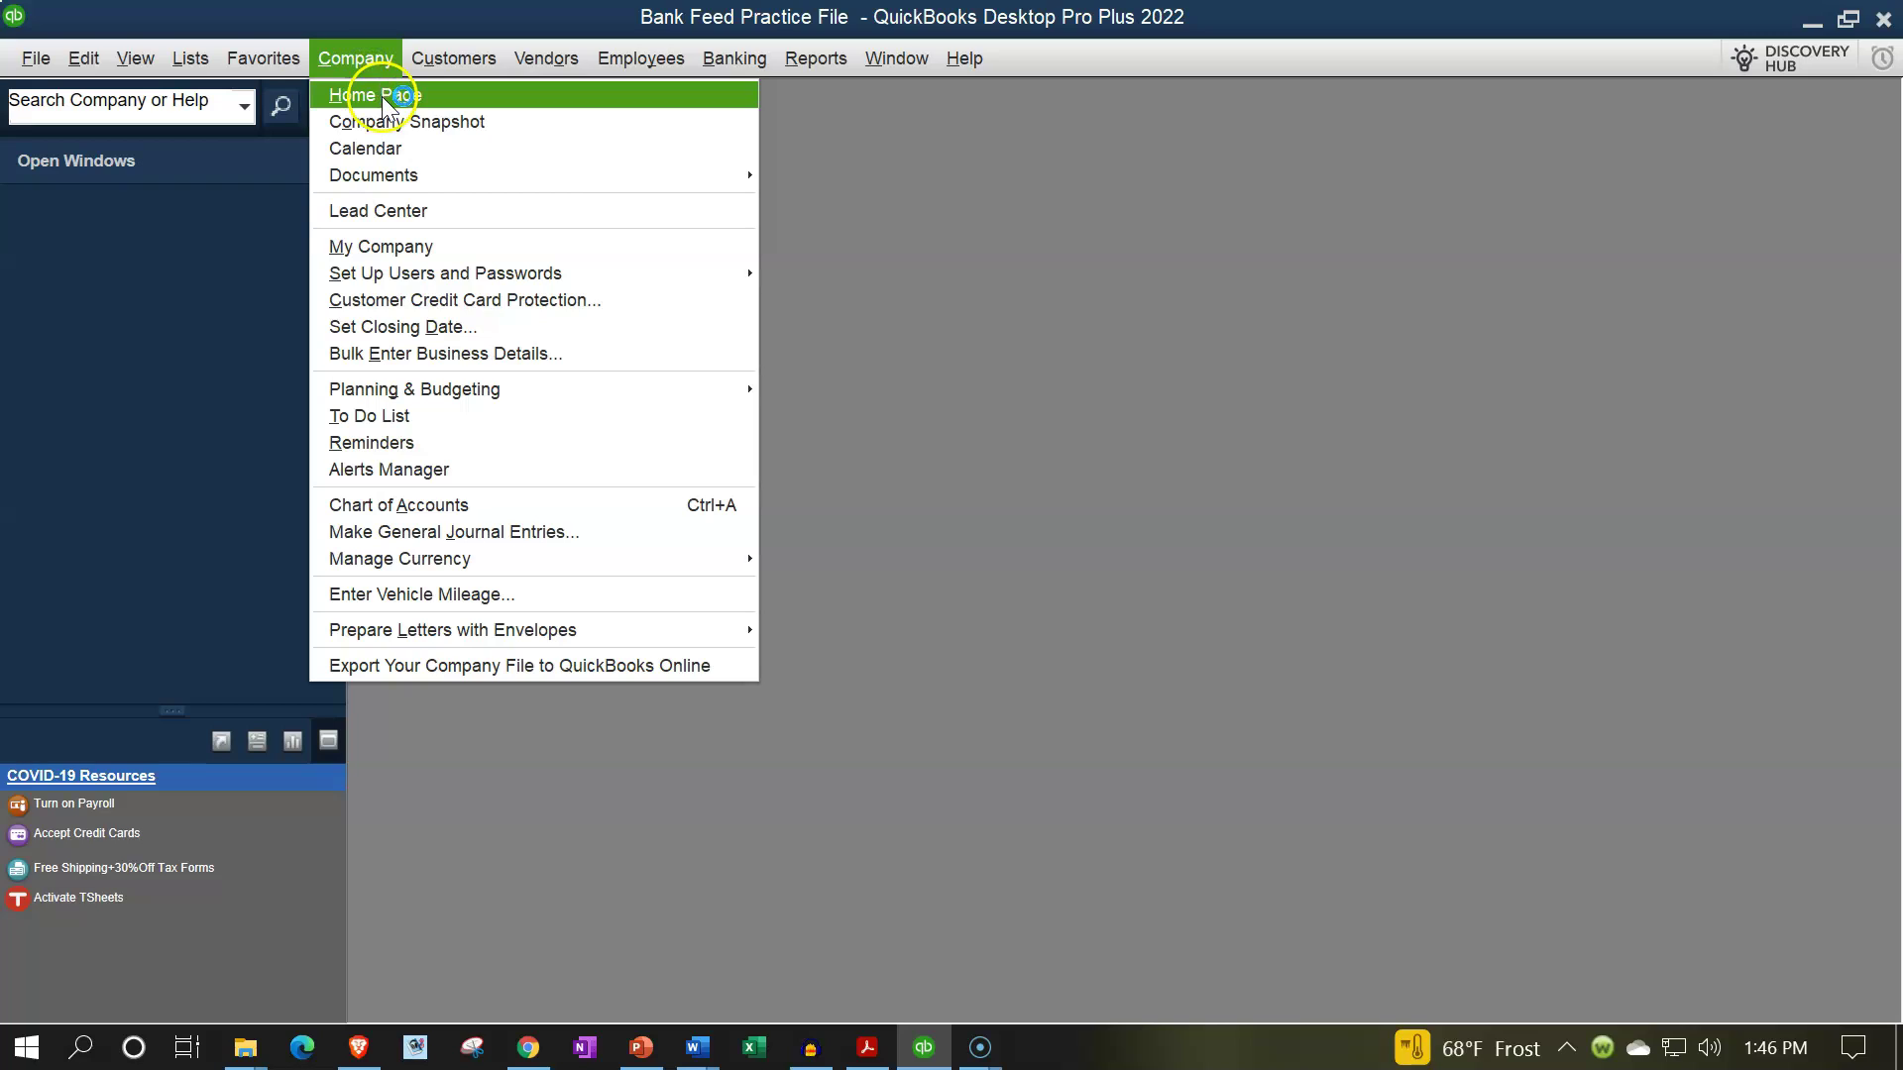
click(382, 95)
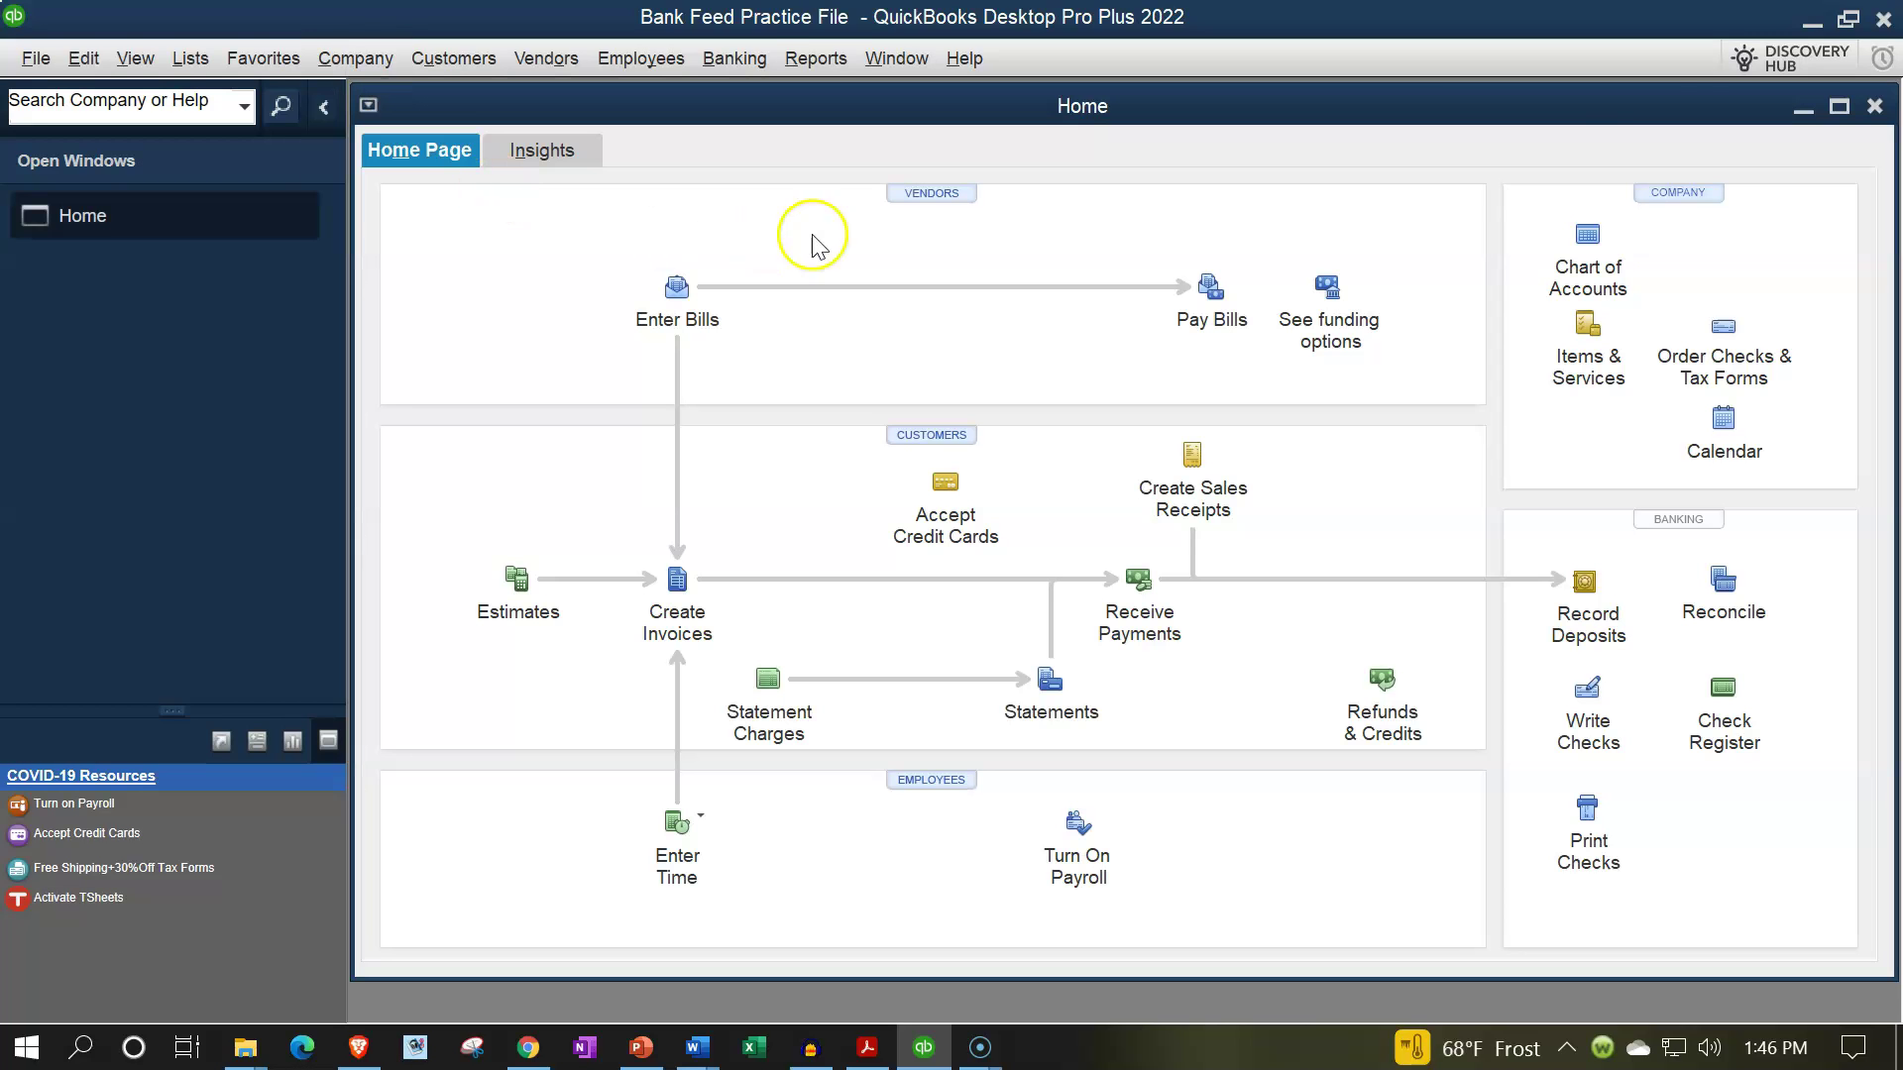
click(1838, 112)
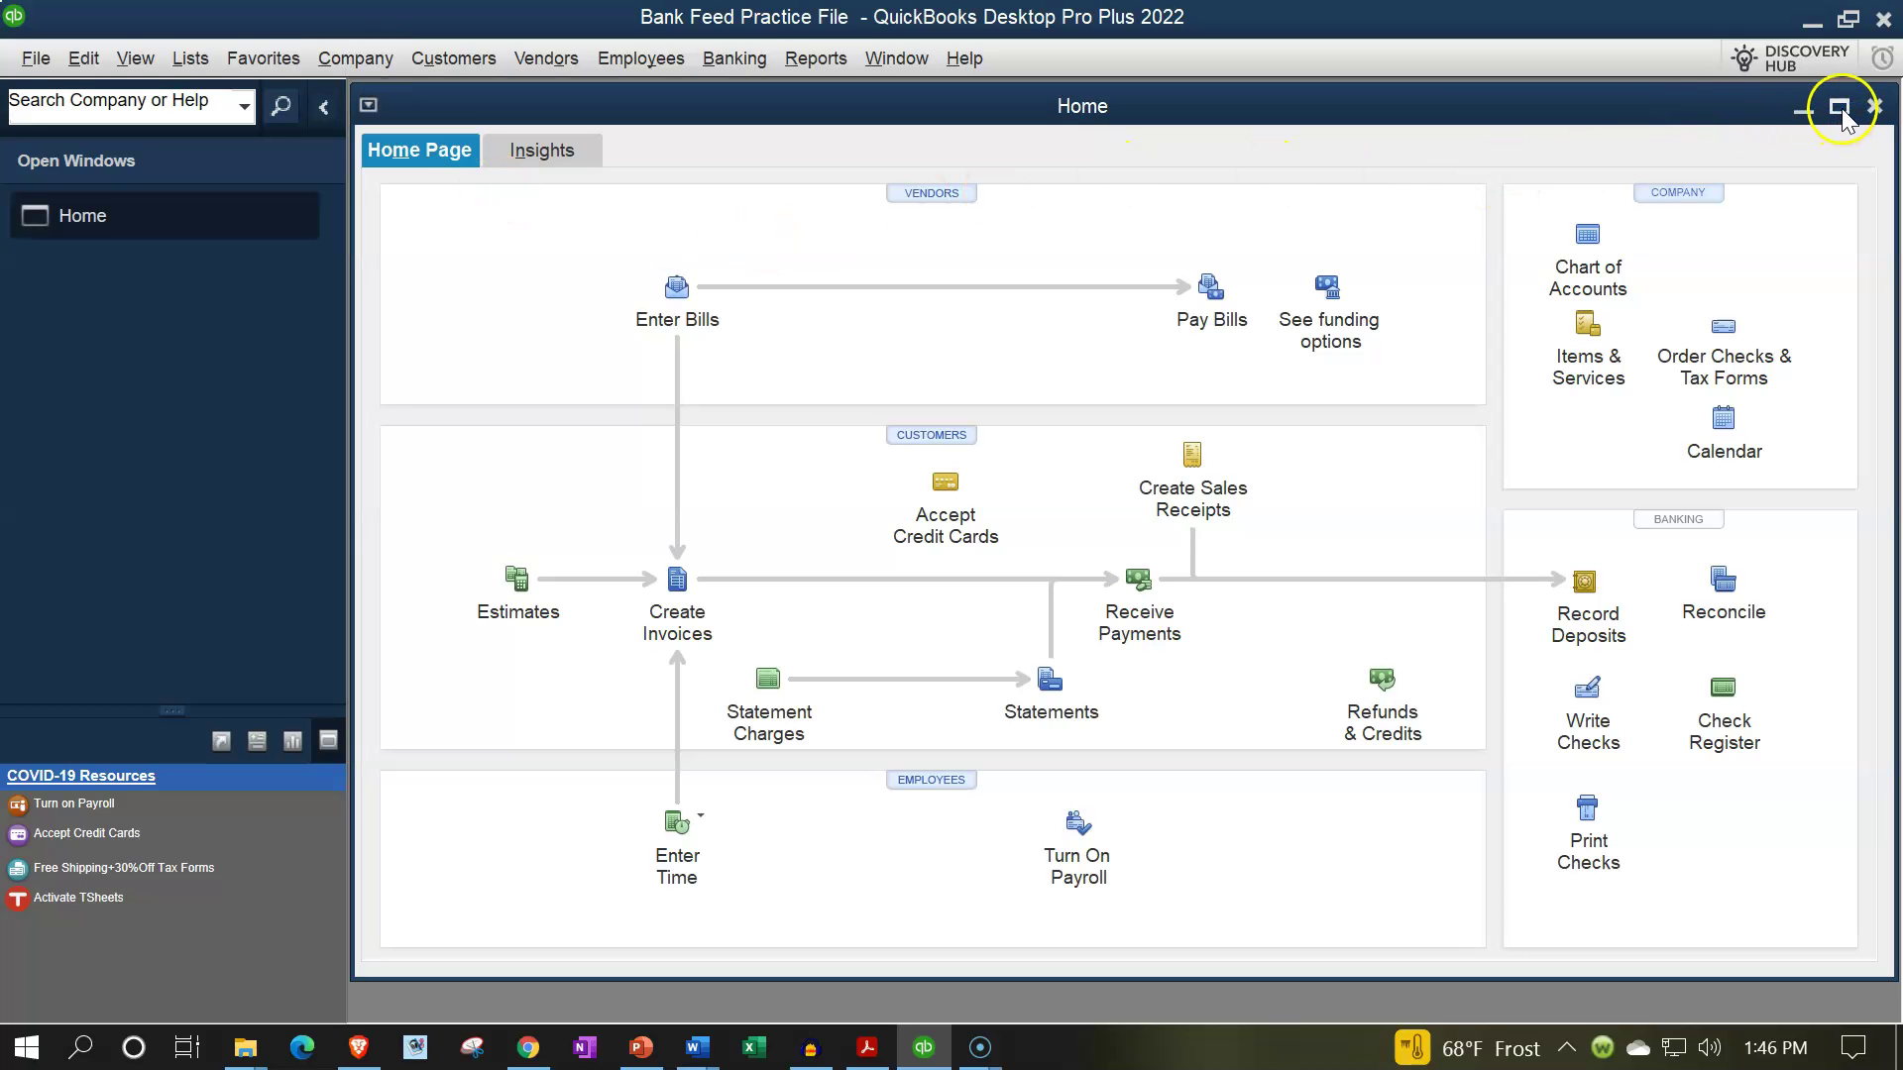
click(1839, 107)
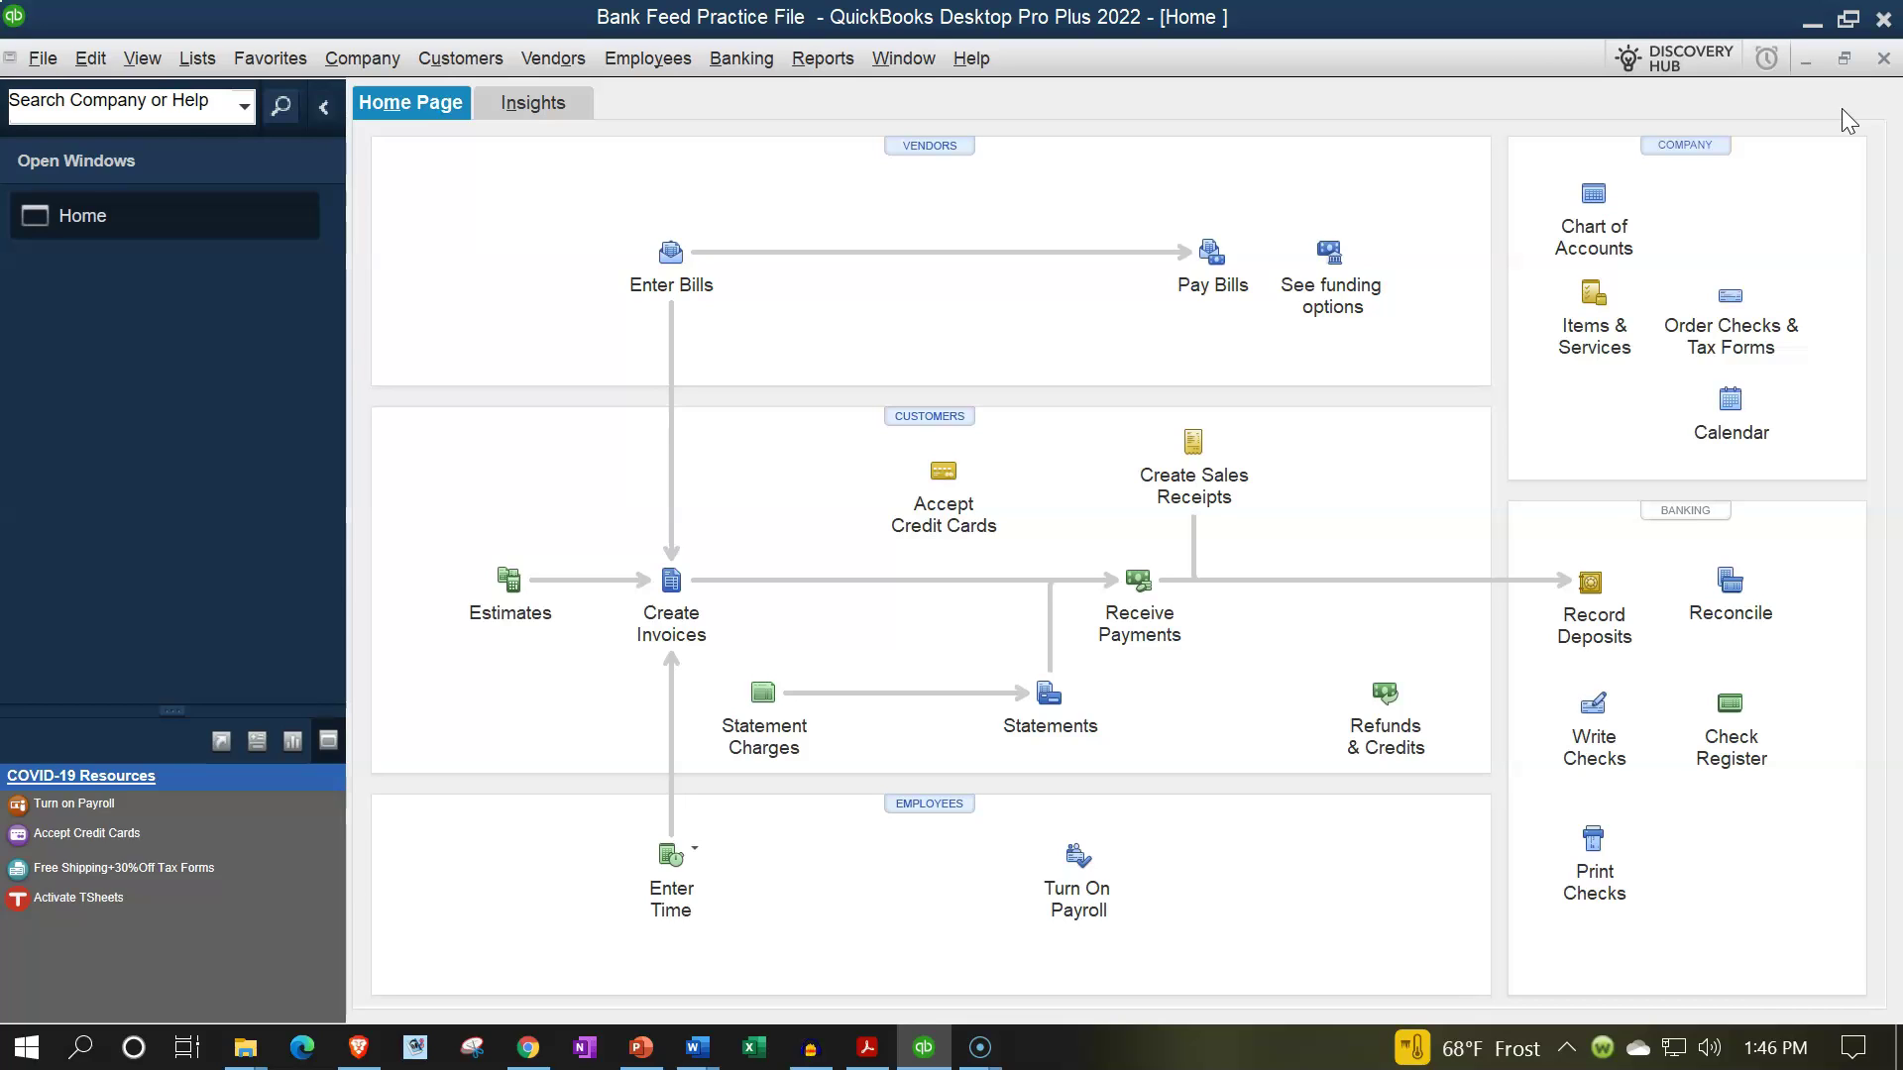
click(739, 60)
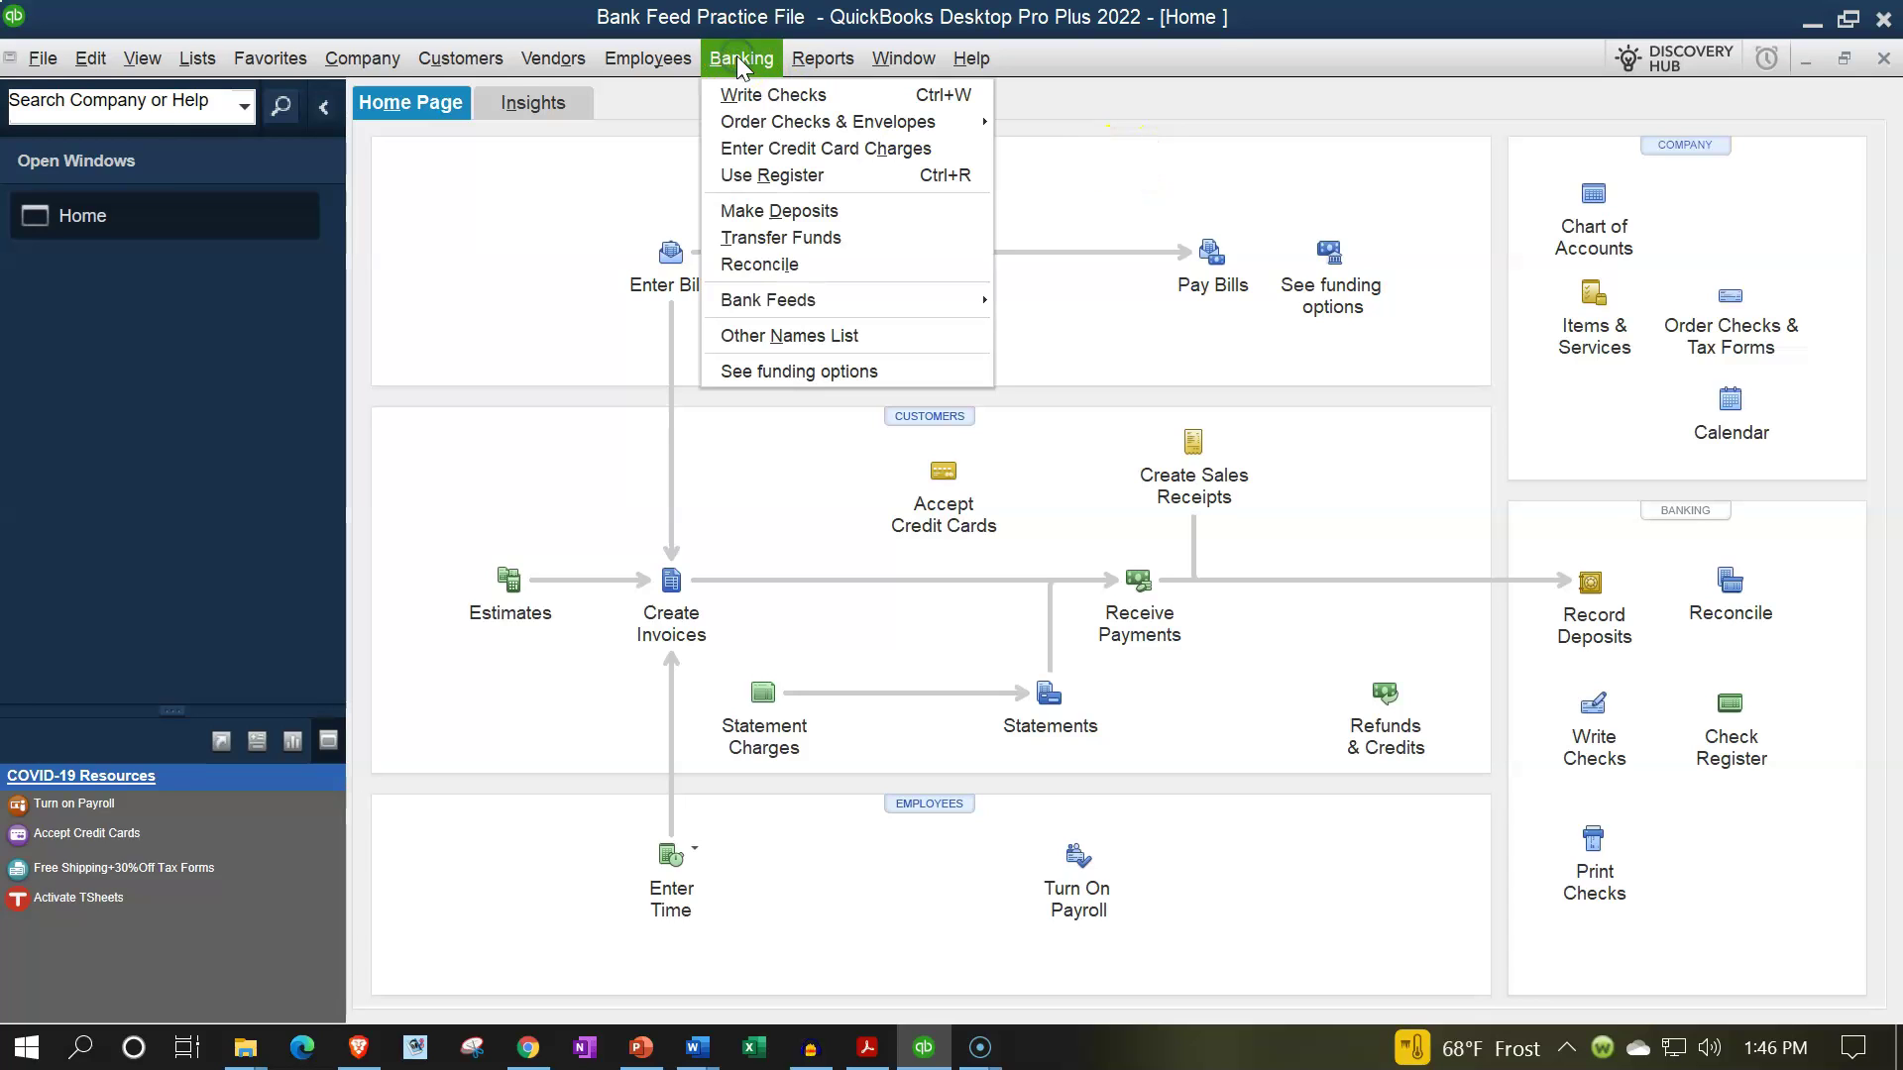
mouse_move(837, 300)
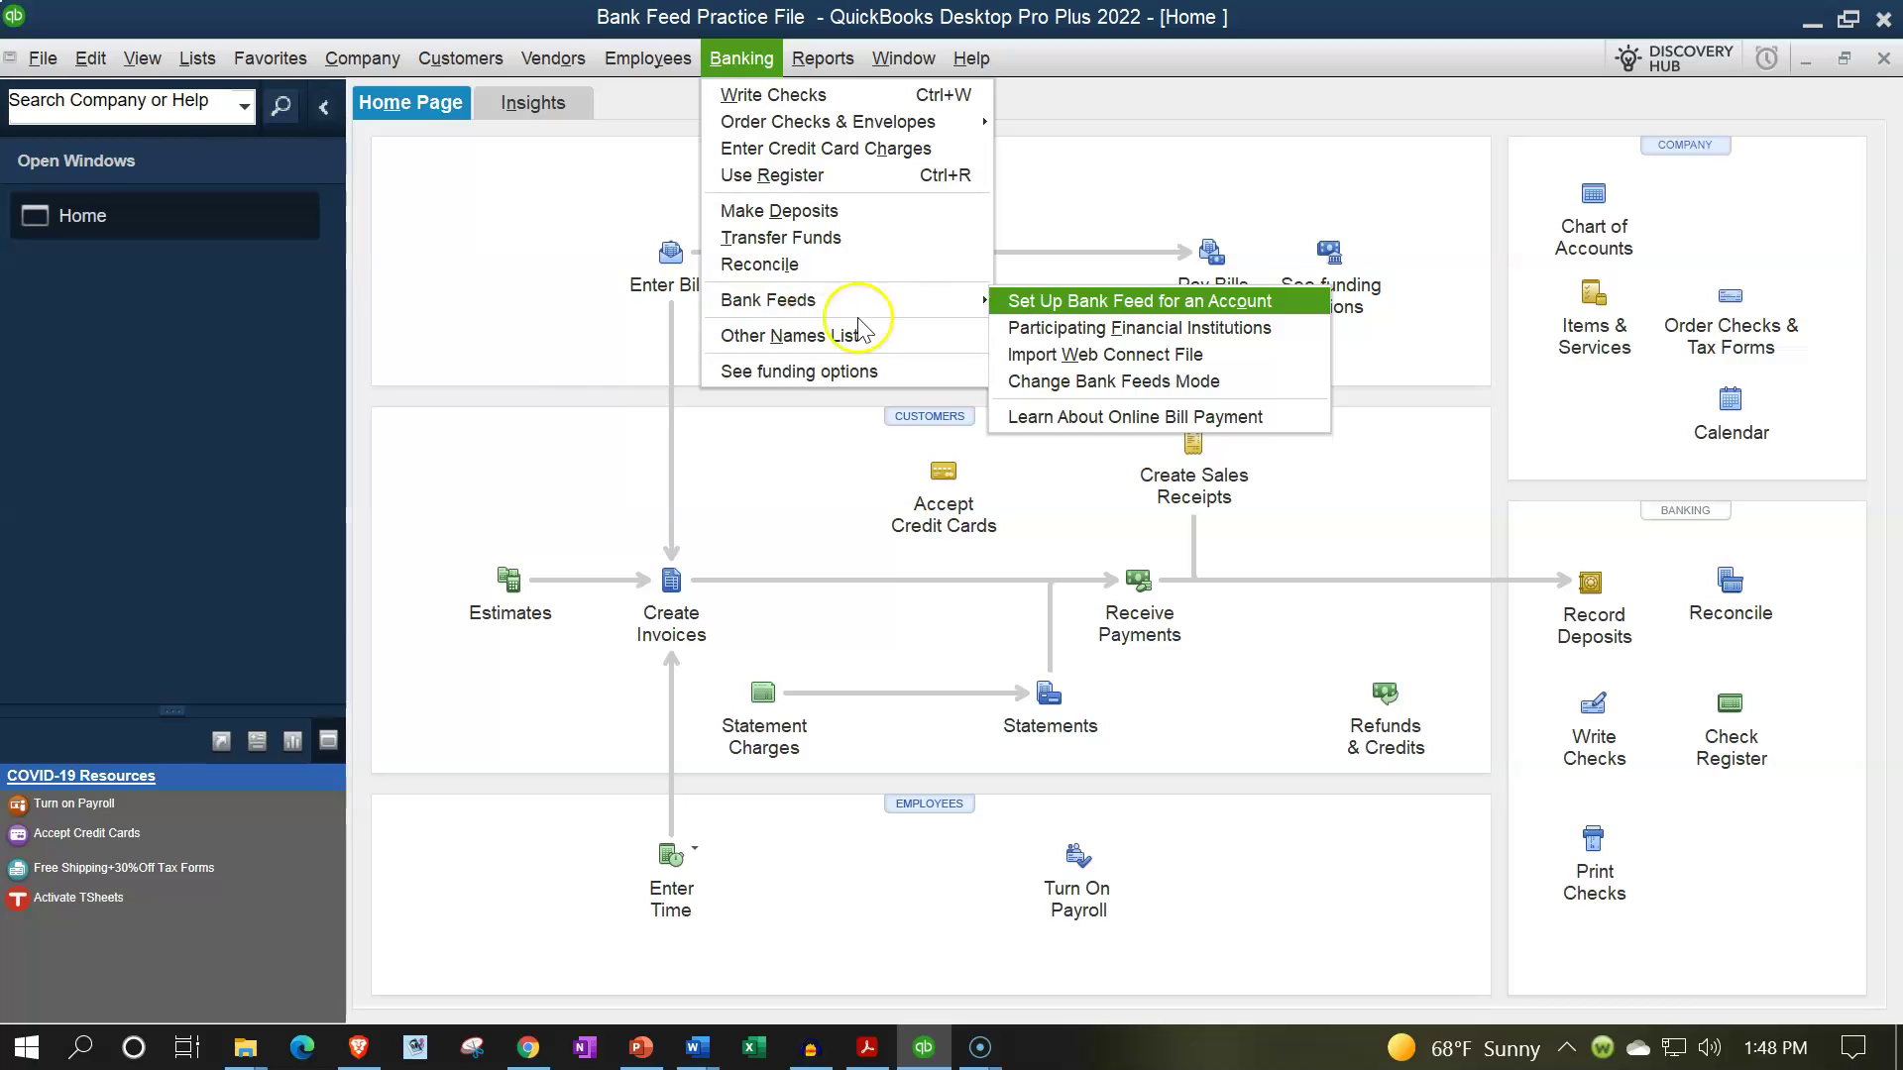
click(526, 378)
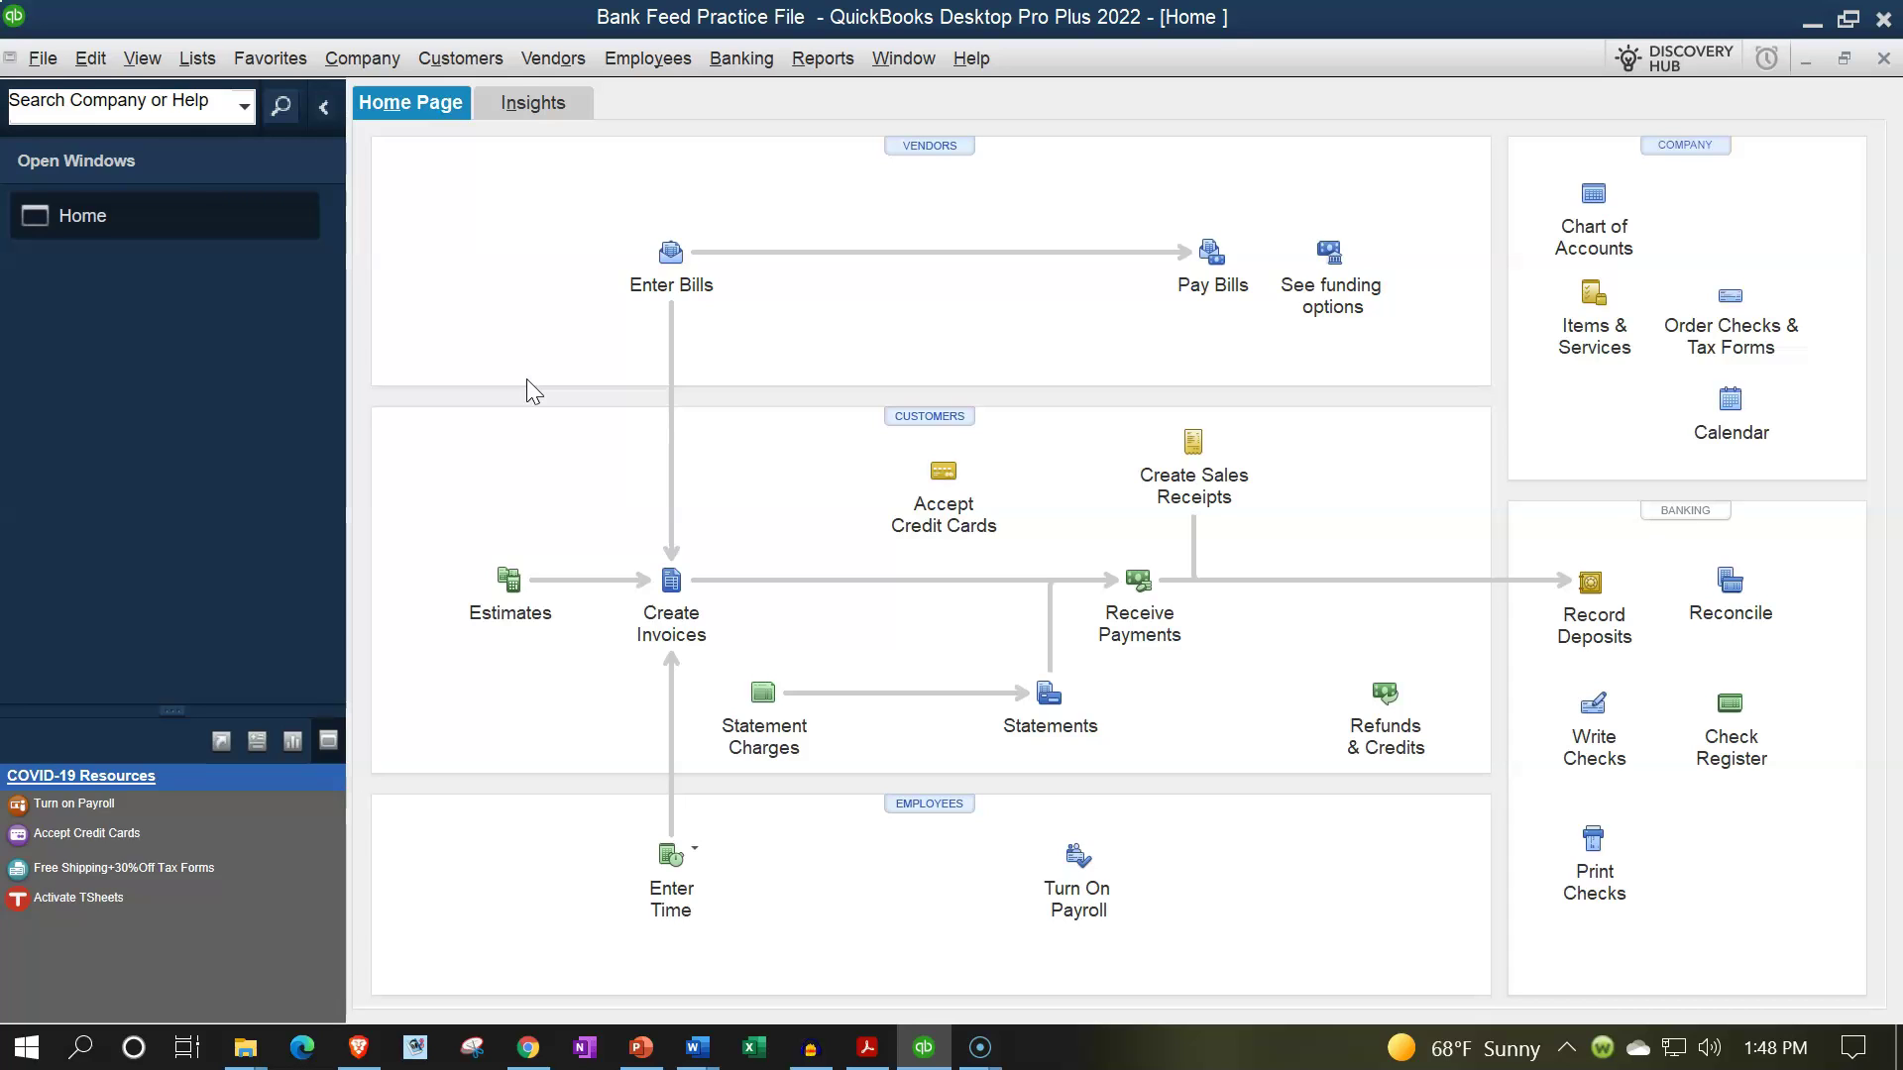
- Open the Chart of Accounts from the Lists menu and bring up its Account menu
click(194, 58)
click(218, 95)
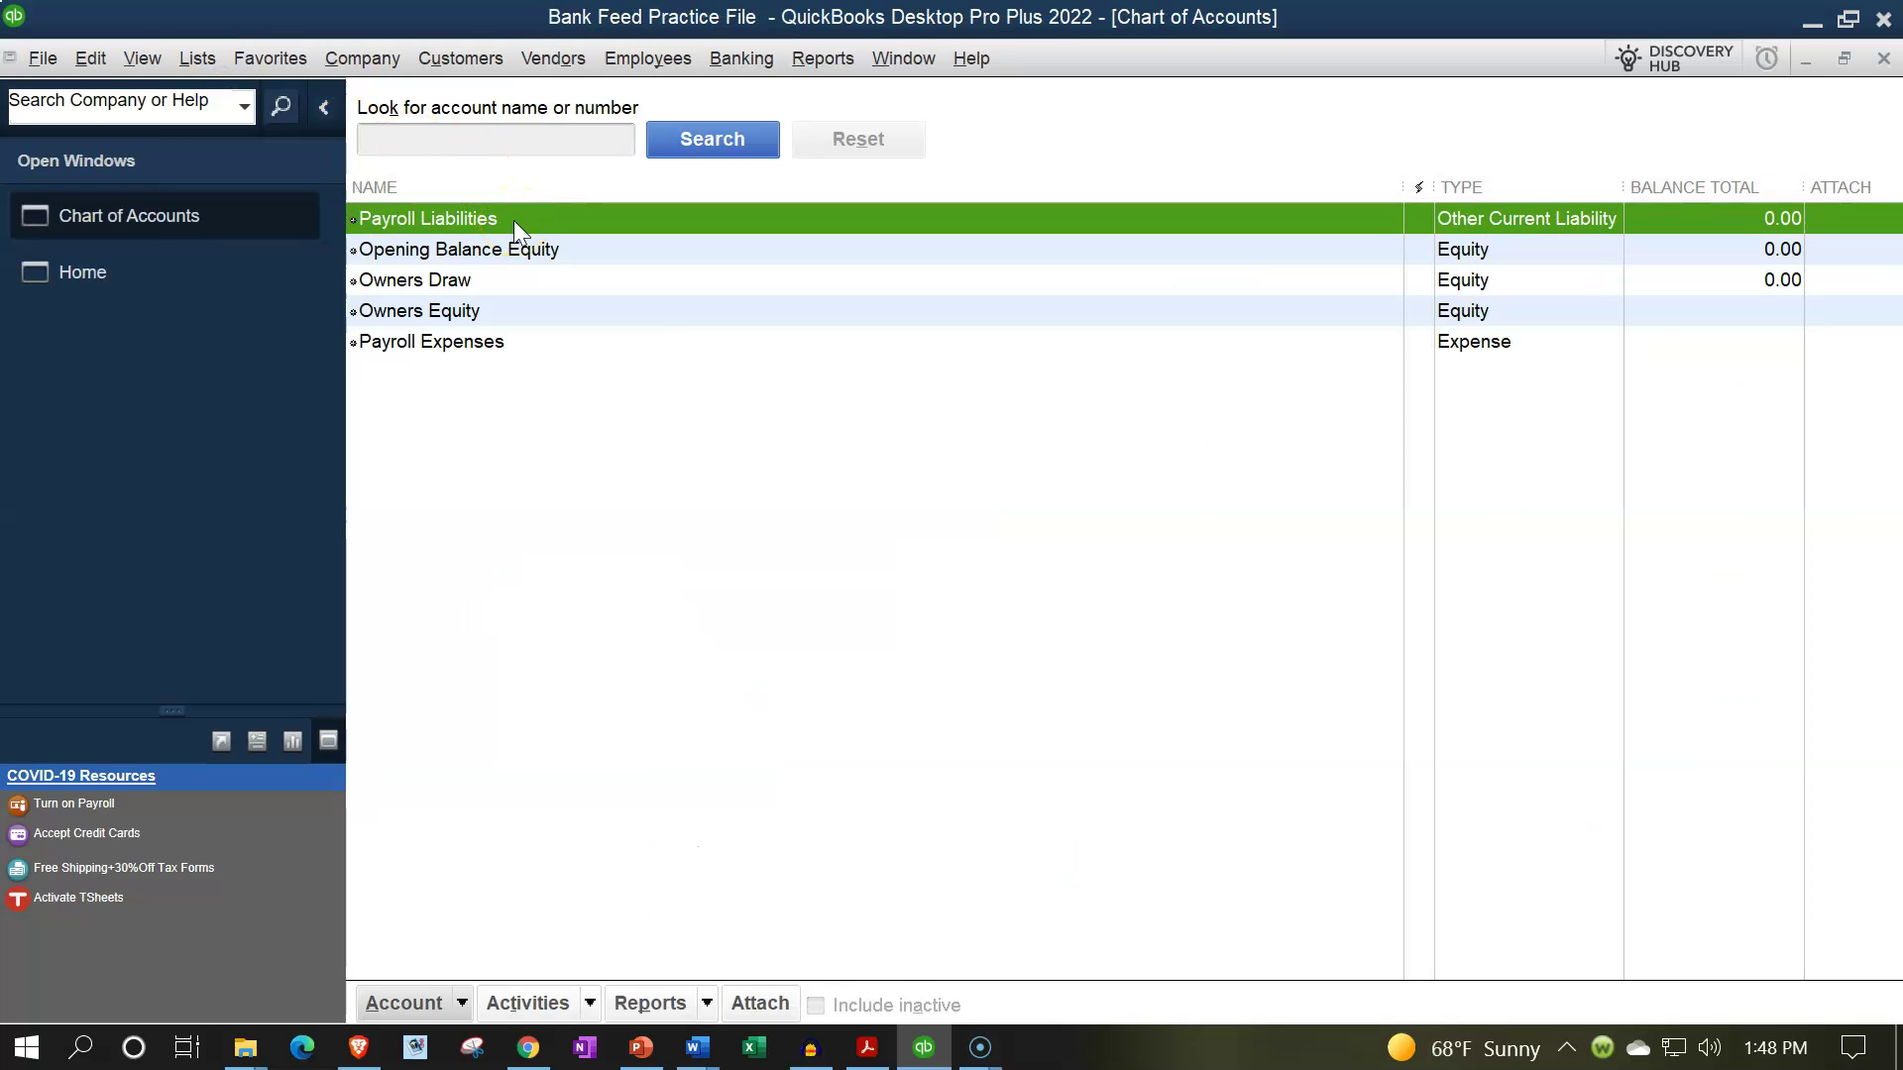
click(459, 1005)
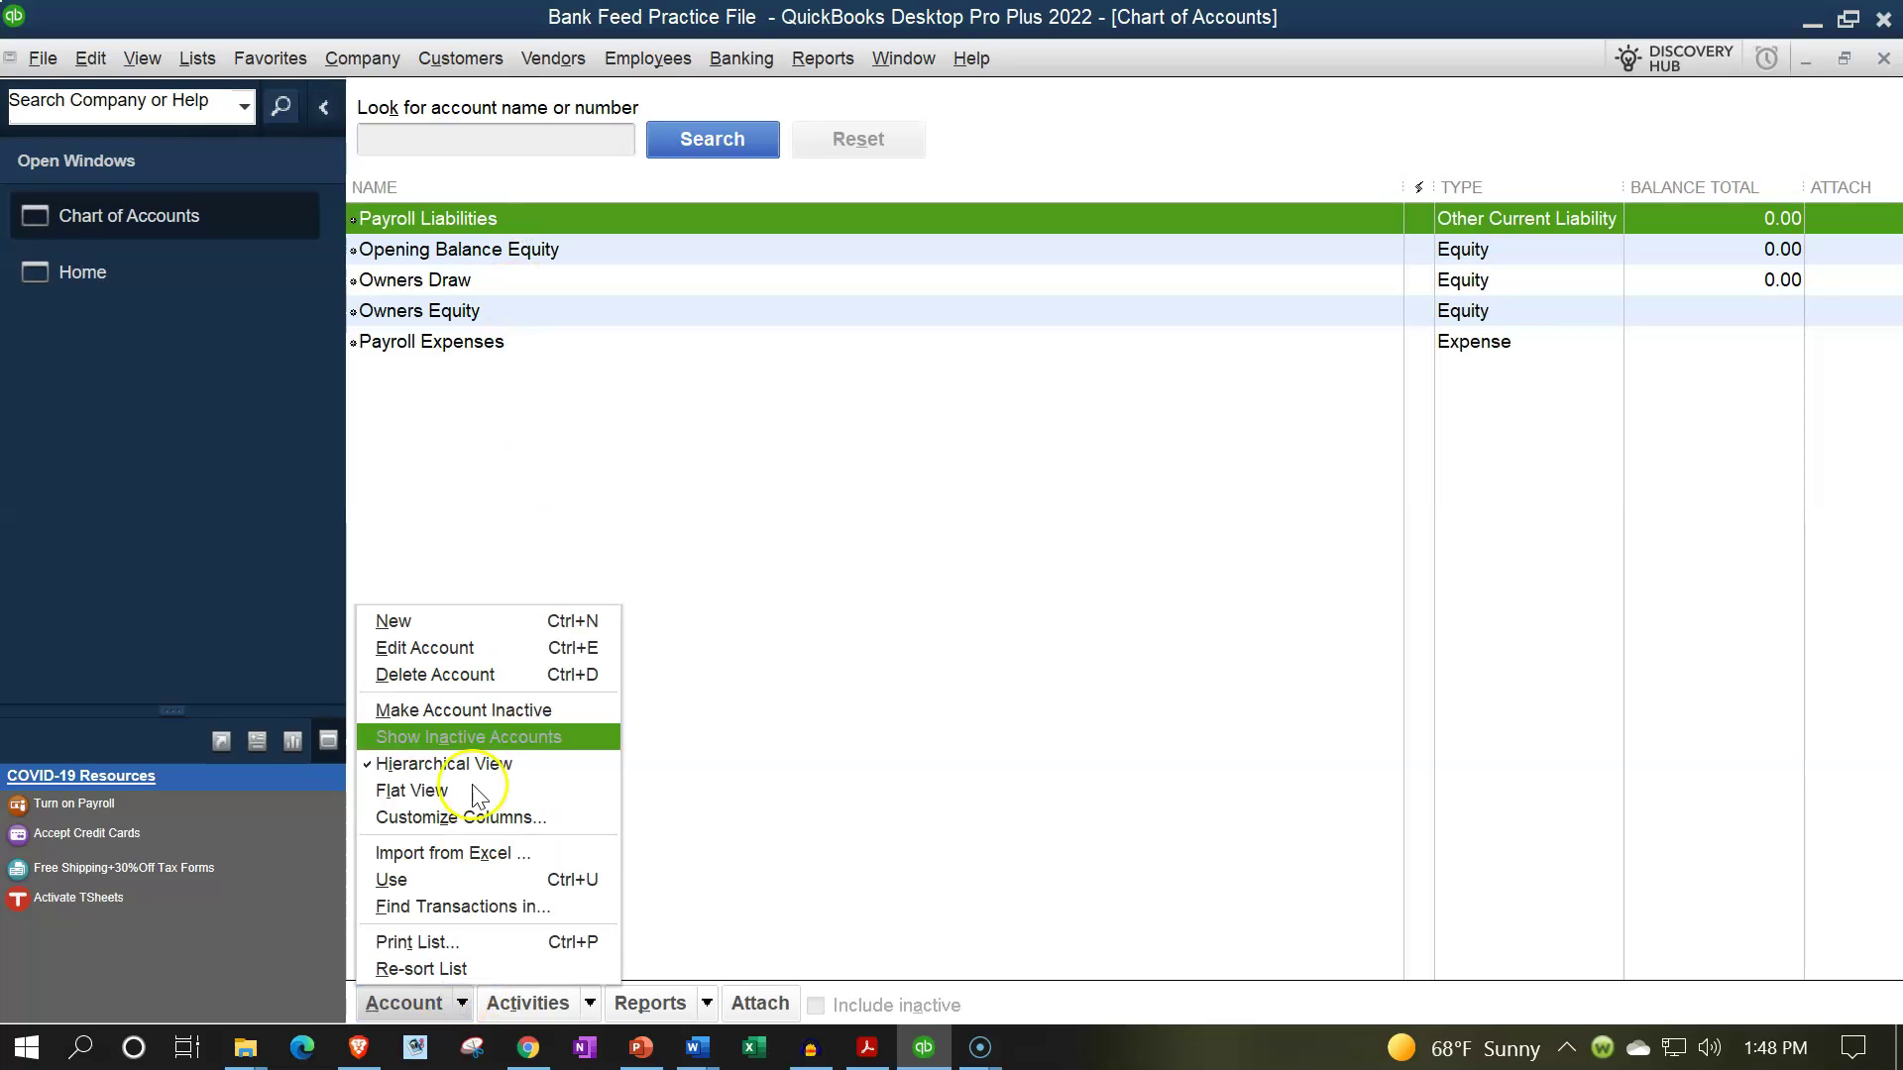
click(451, 626)
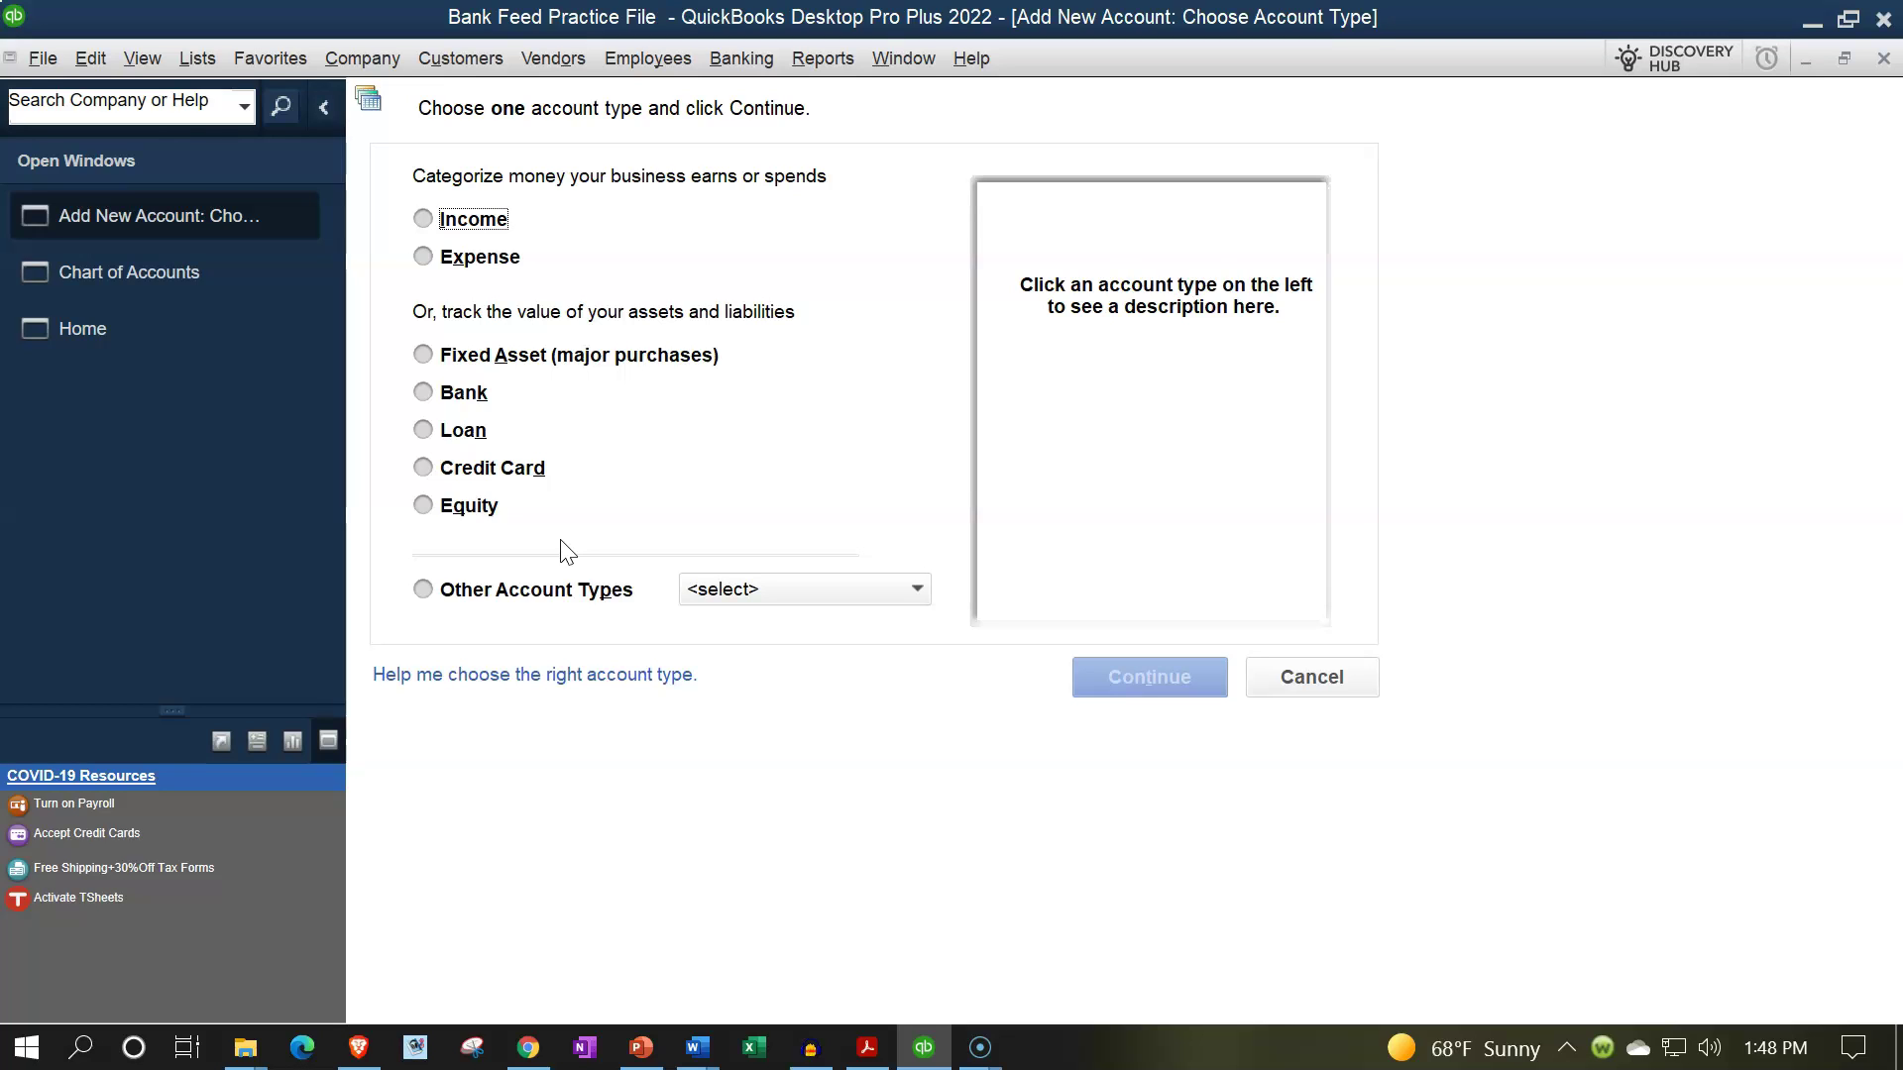
click(459, 392)
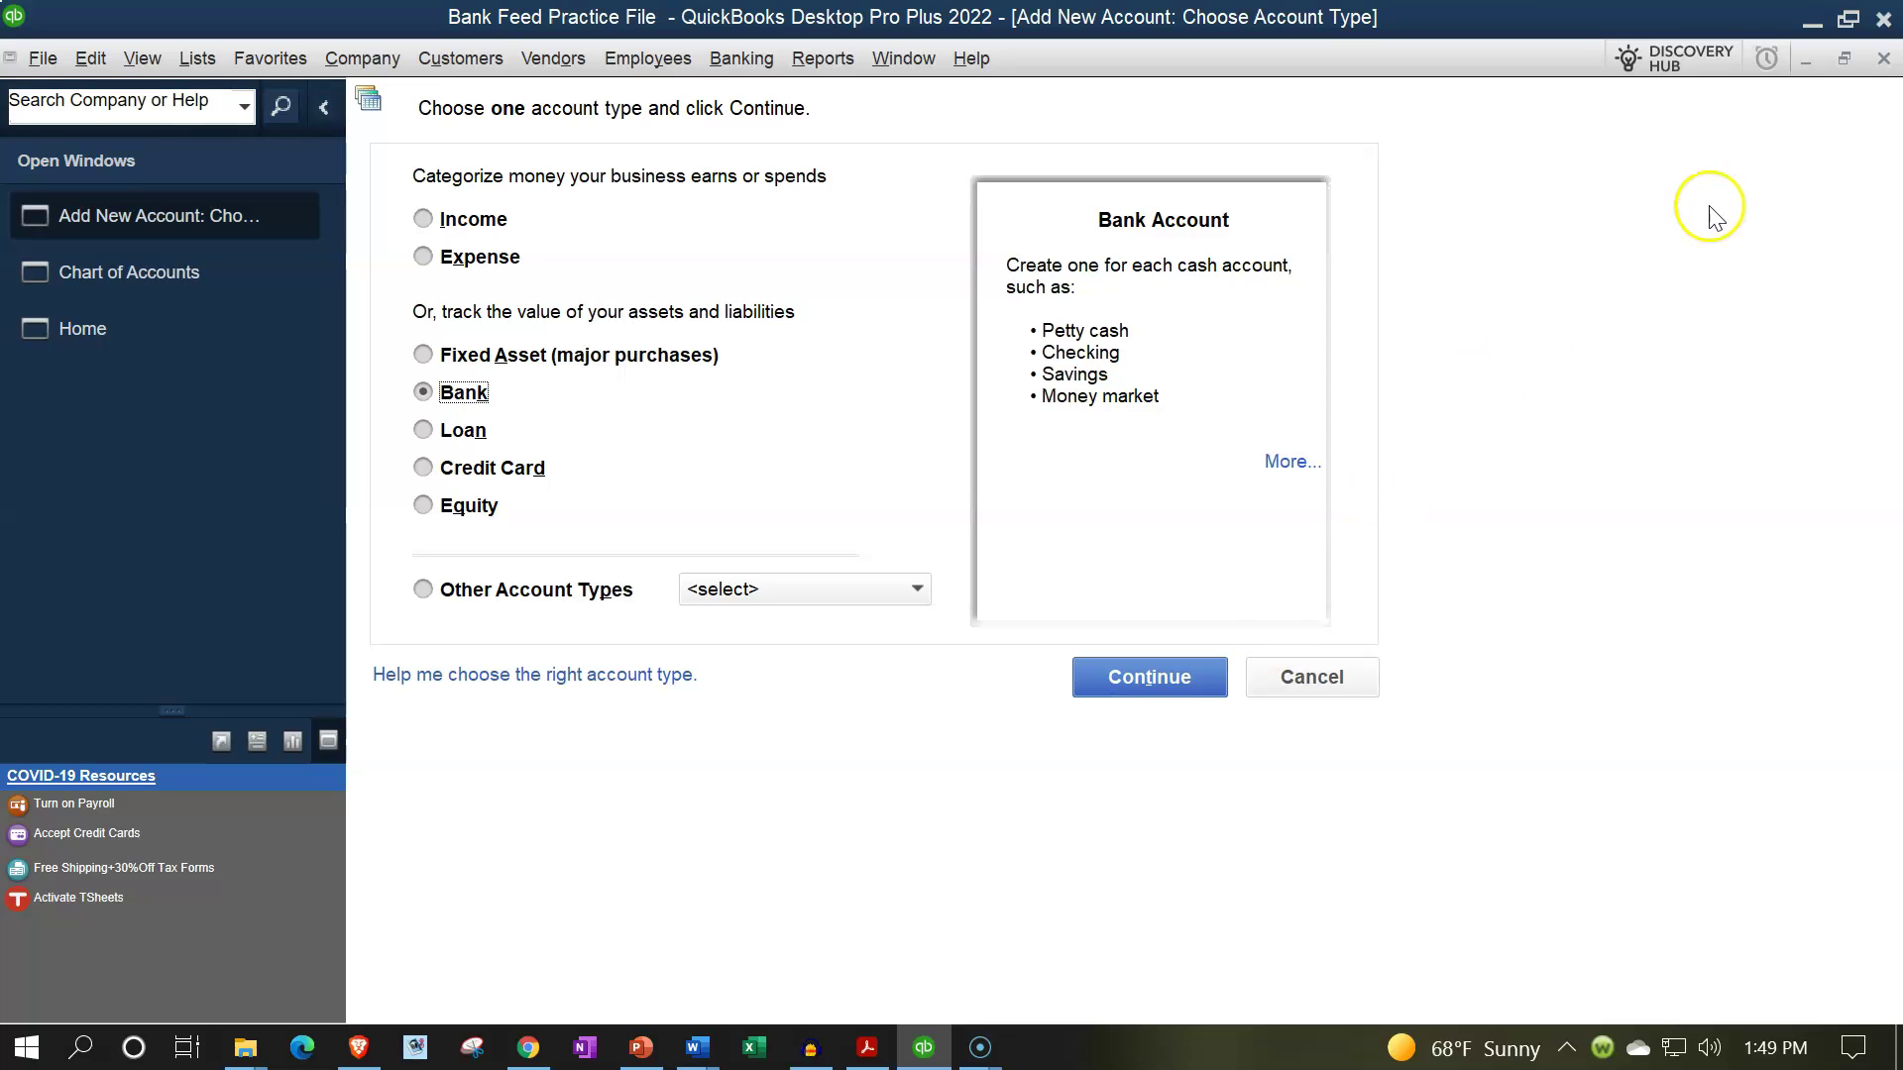
- Discard the new account window and launch Bank Feed Setup, letting other windows close temporarily
click(1882, 59)
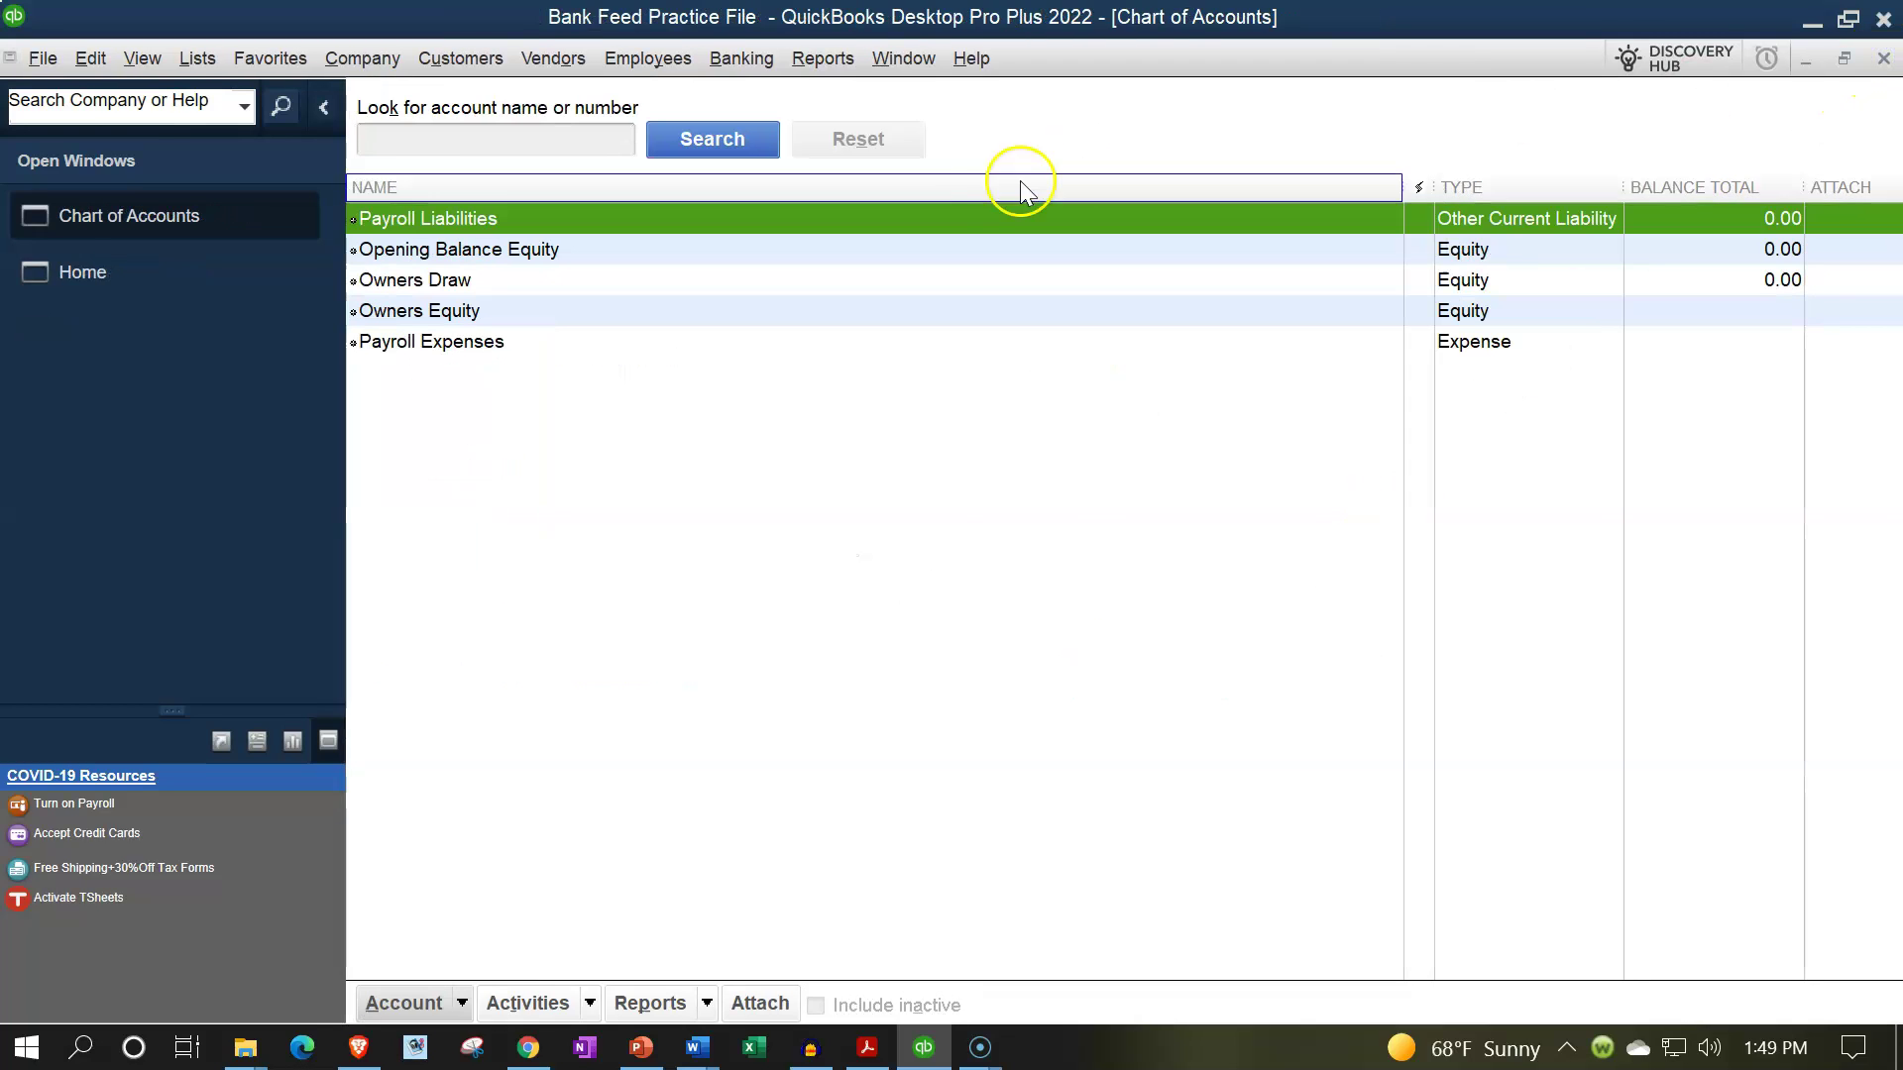
click(743, 56)
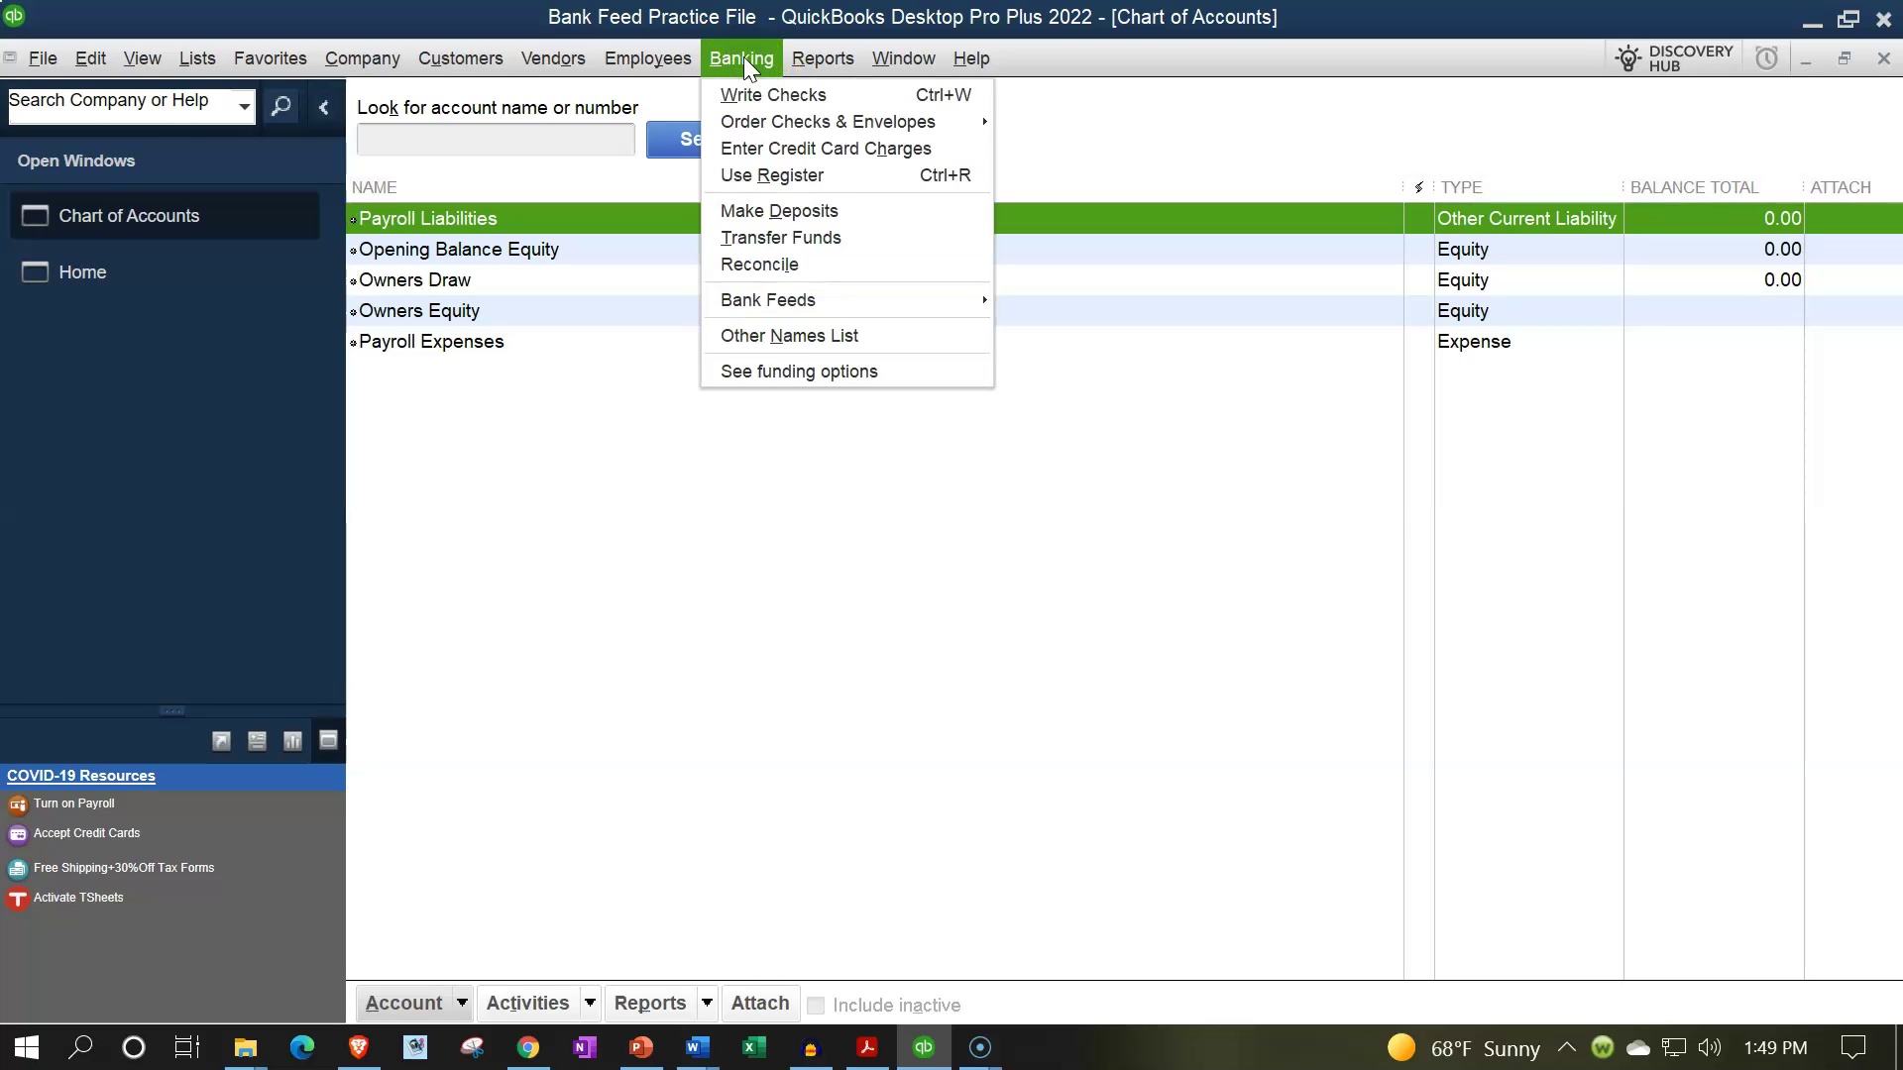
click(917, 299)
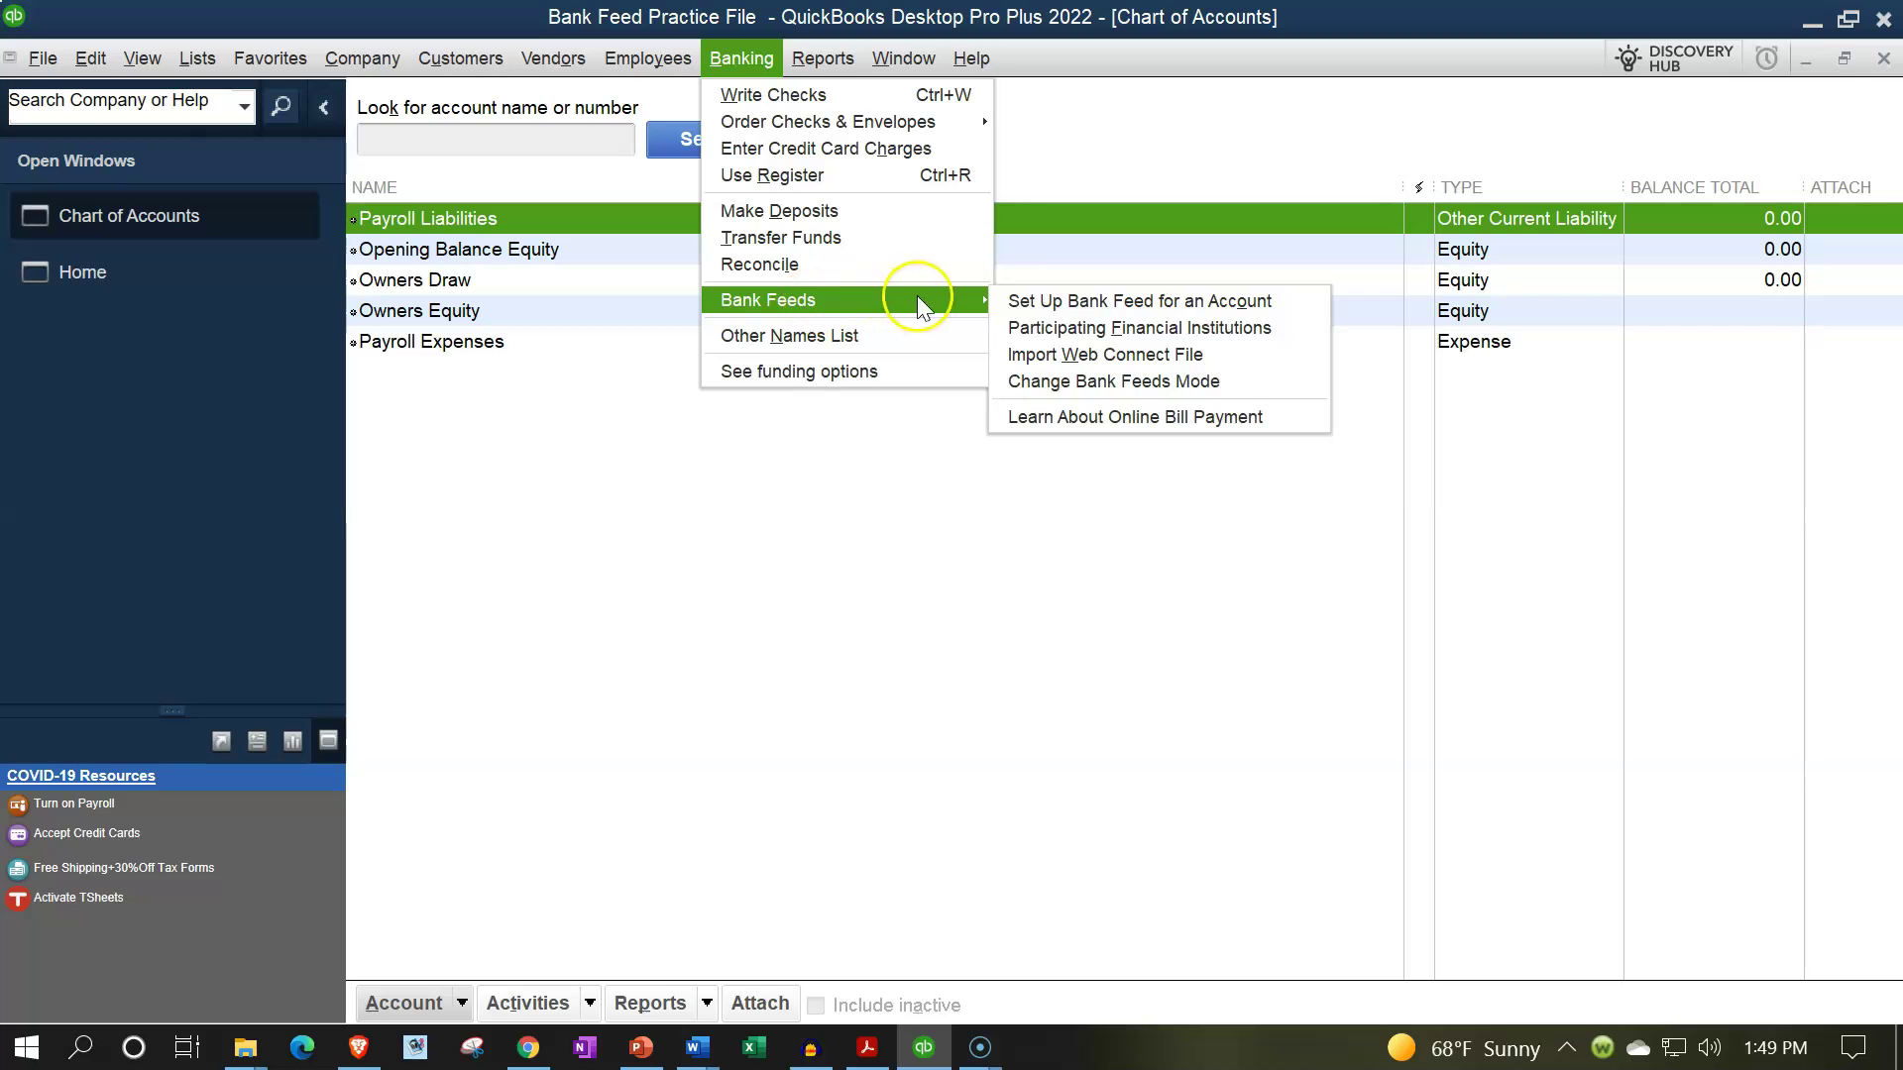
click(1025, 301)
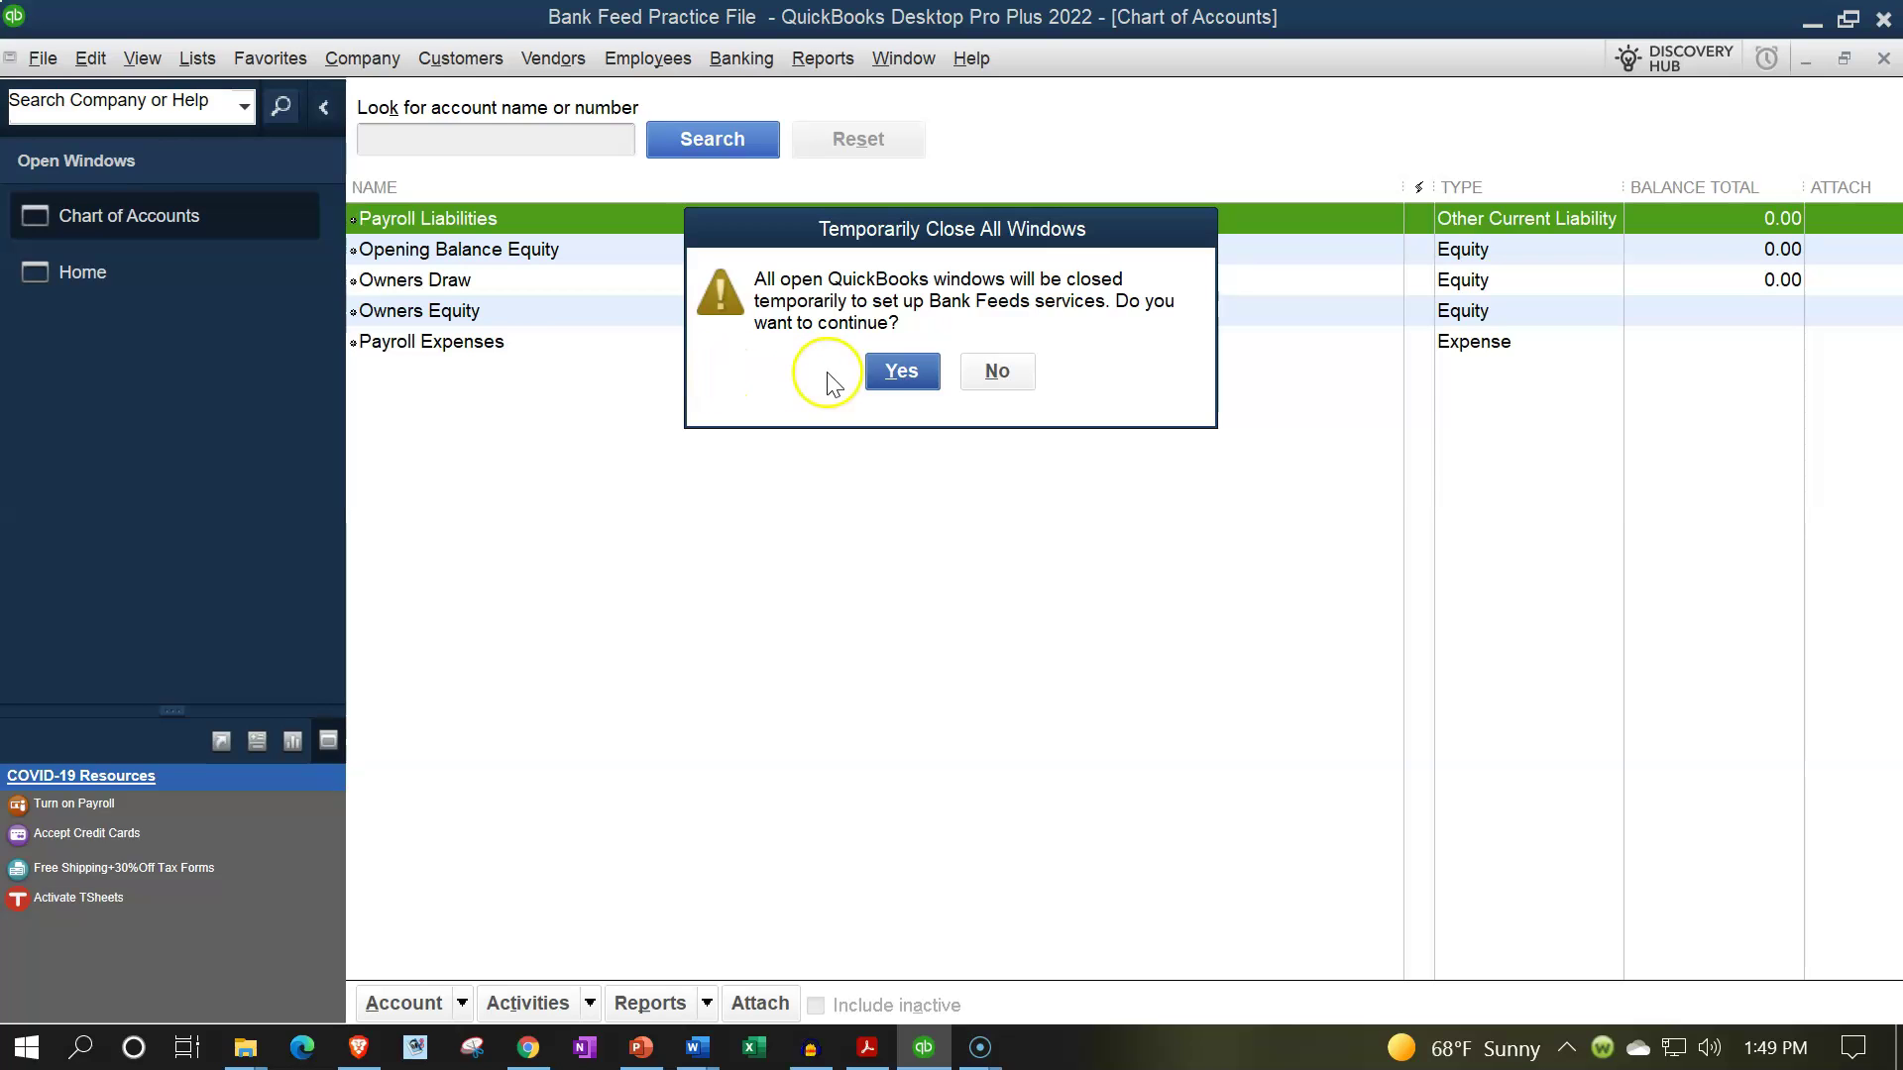
click(897, 372)
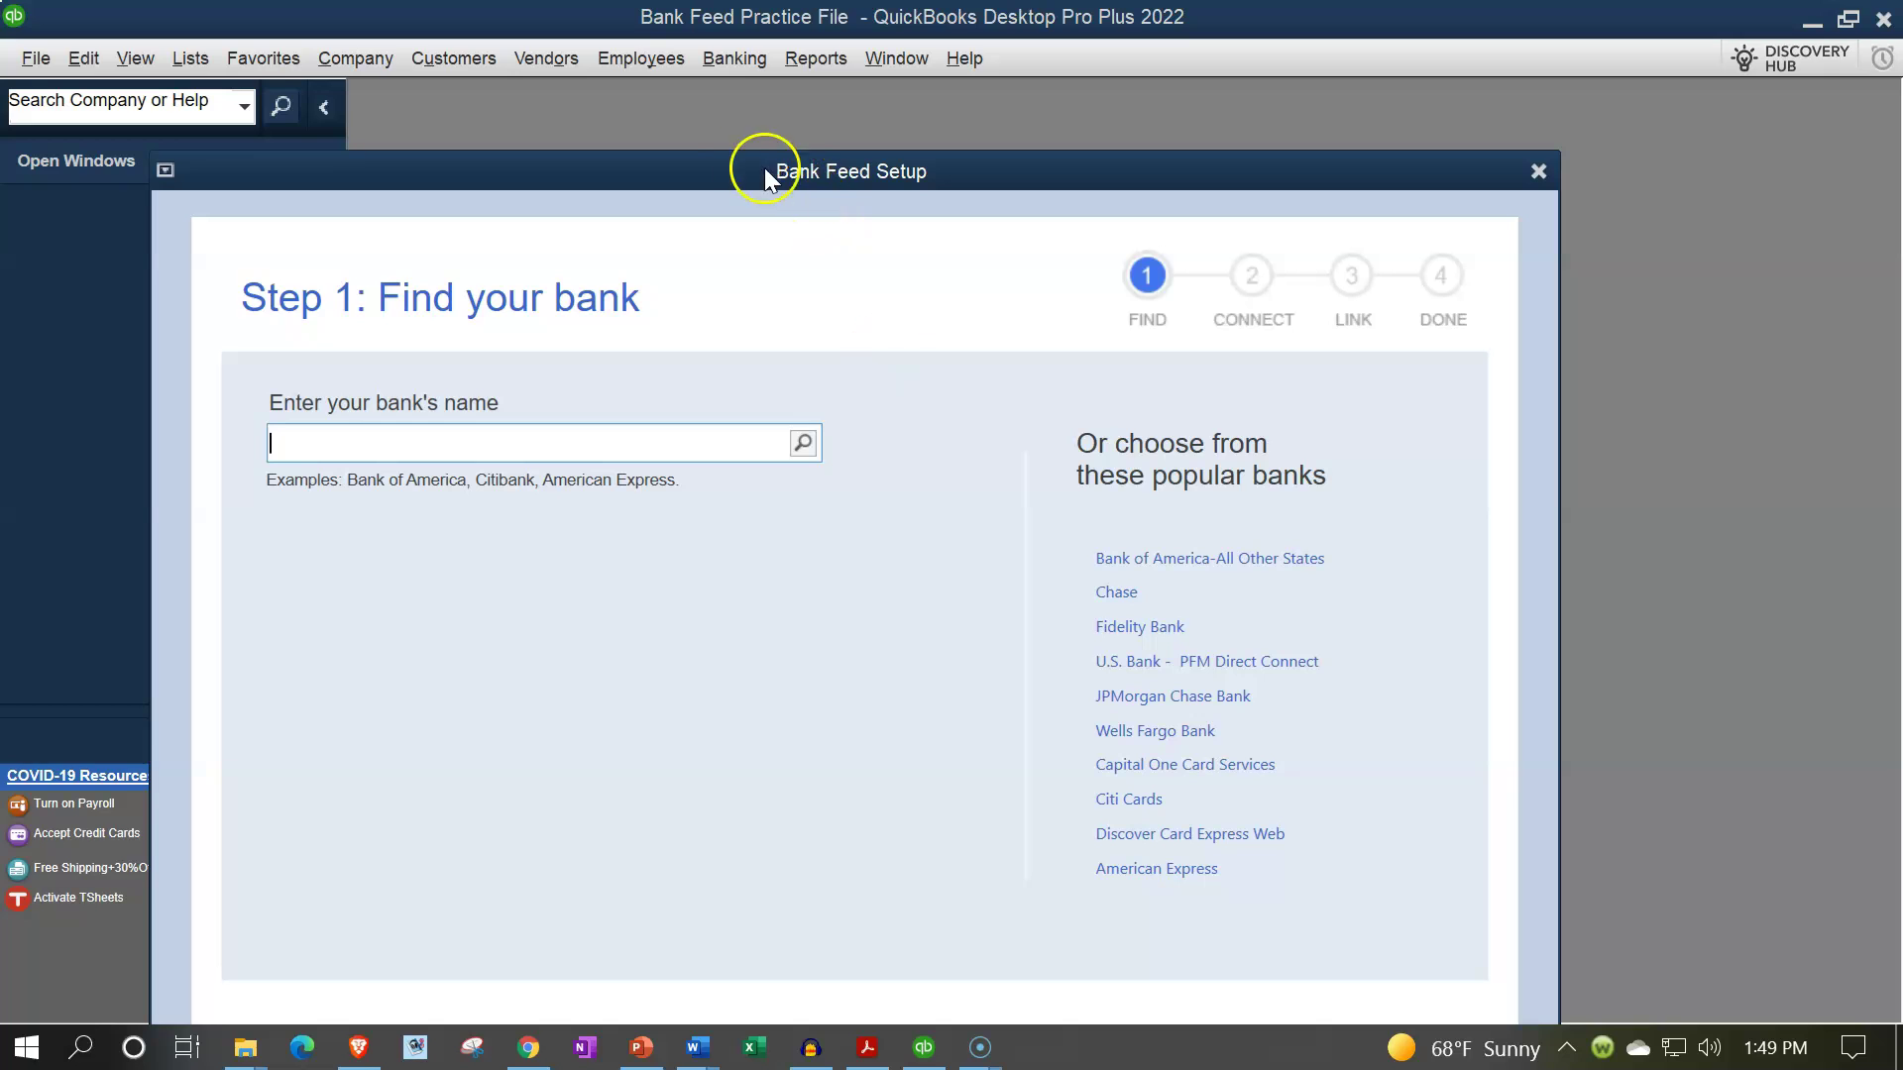
- Move the Bank Feed Setup window up and to the right
drag(740, 165, 914, 89)
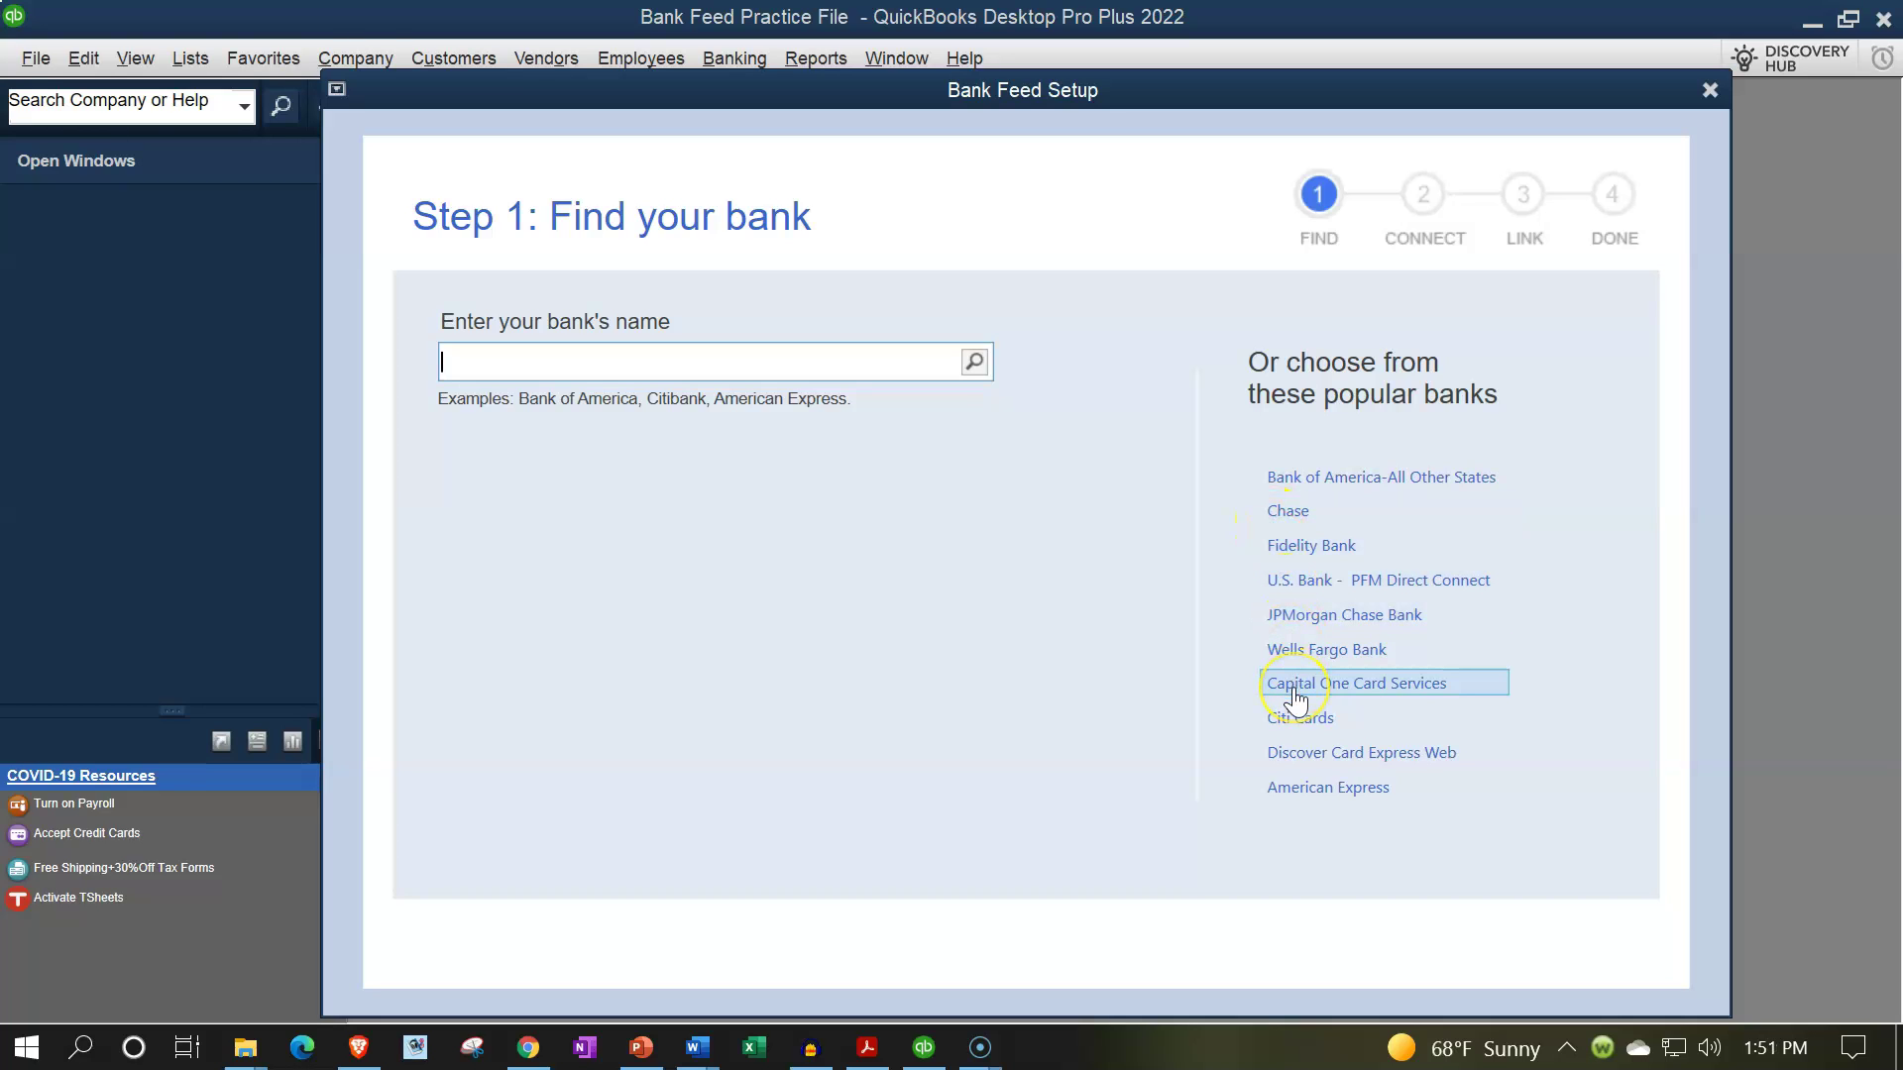
- Search banks for 'bank of am', then replace it with 'well fargo' to show Wells Fargo matches
click(485, 355)
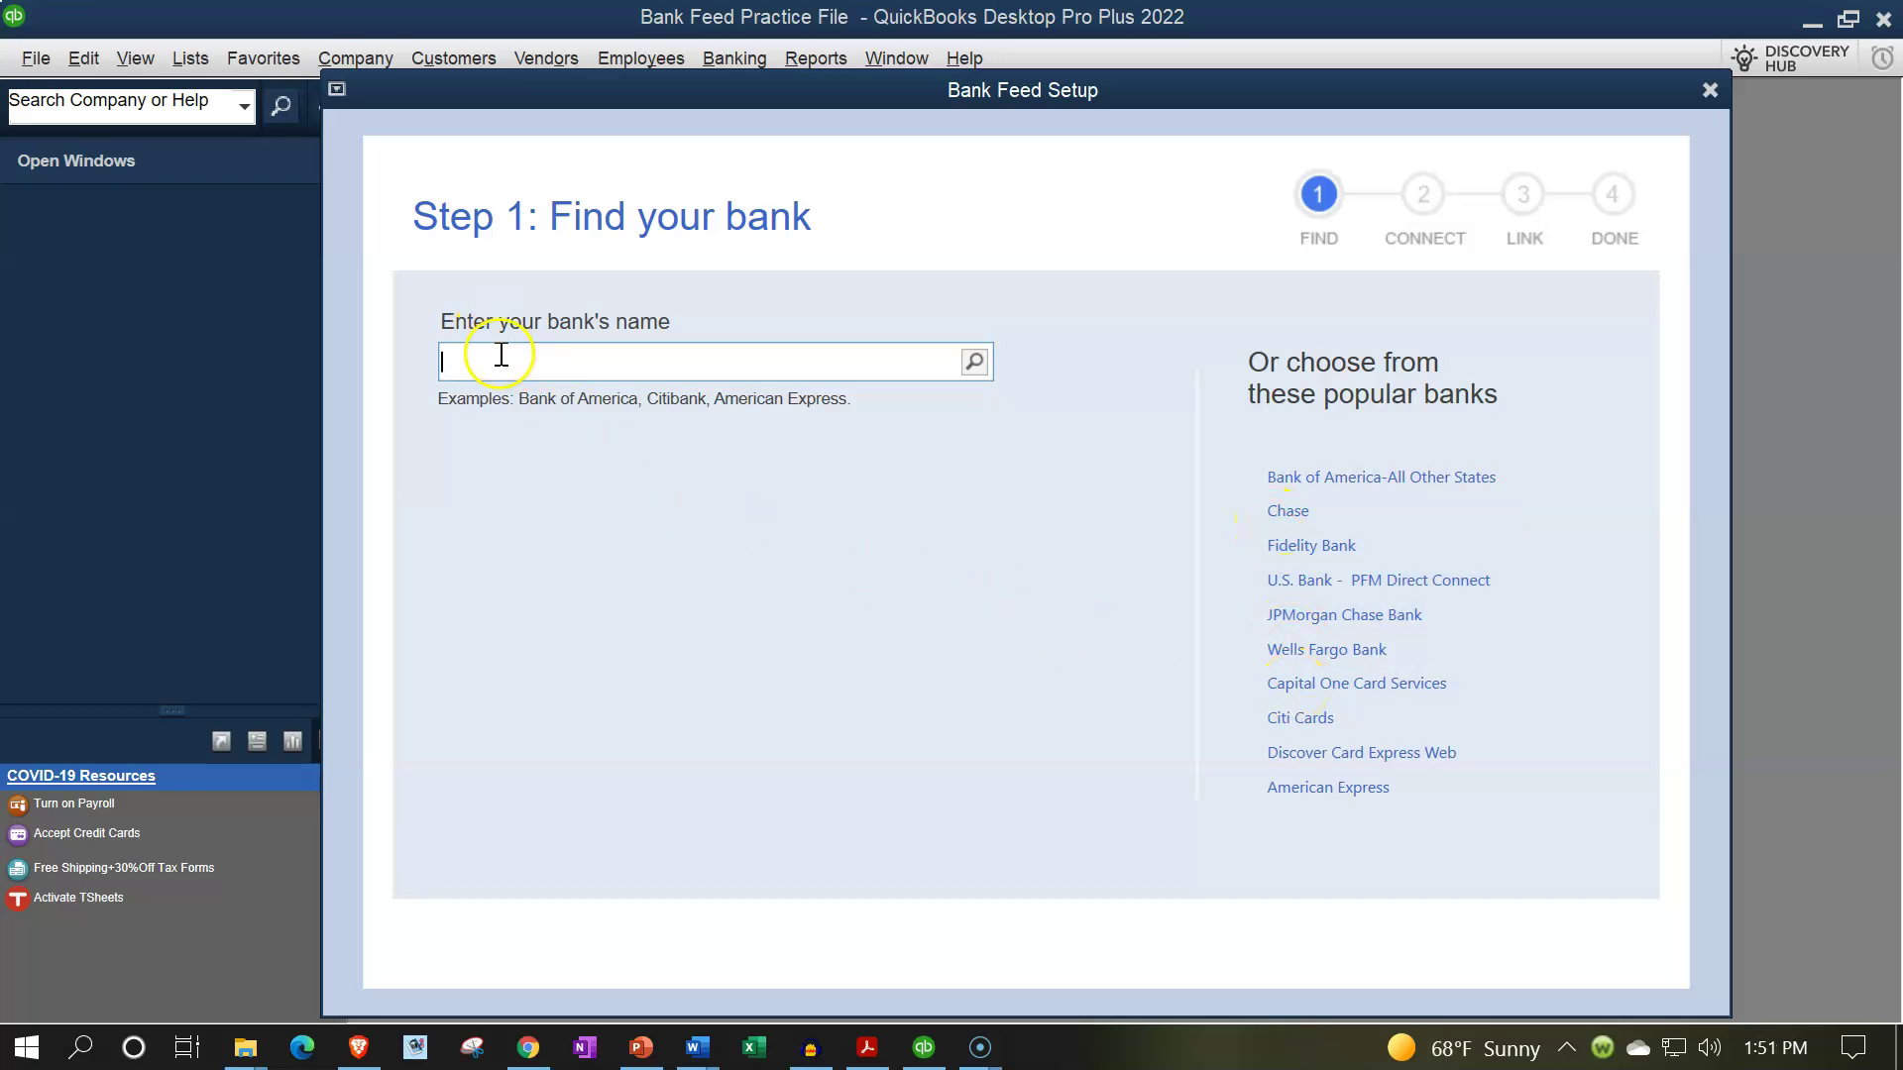
text(ban)
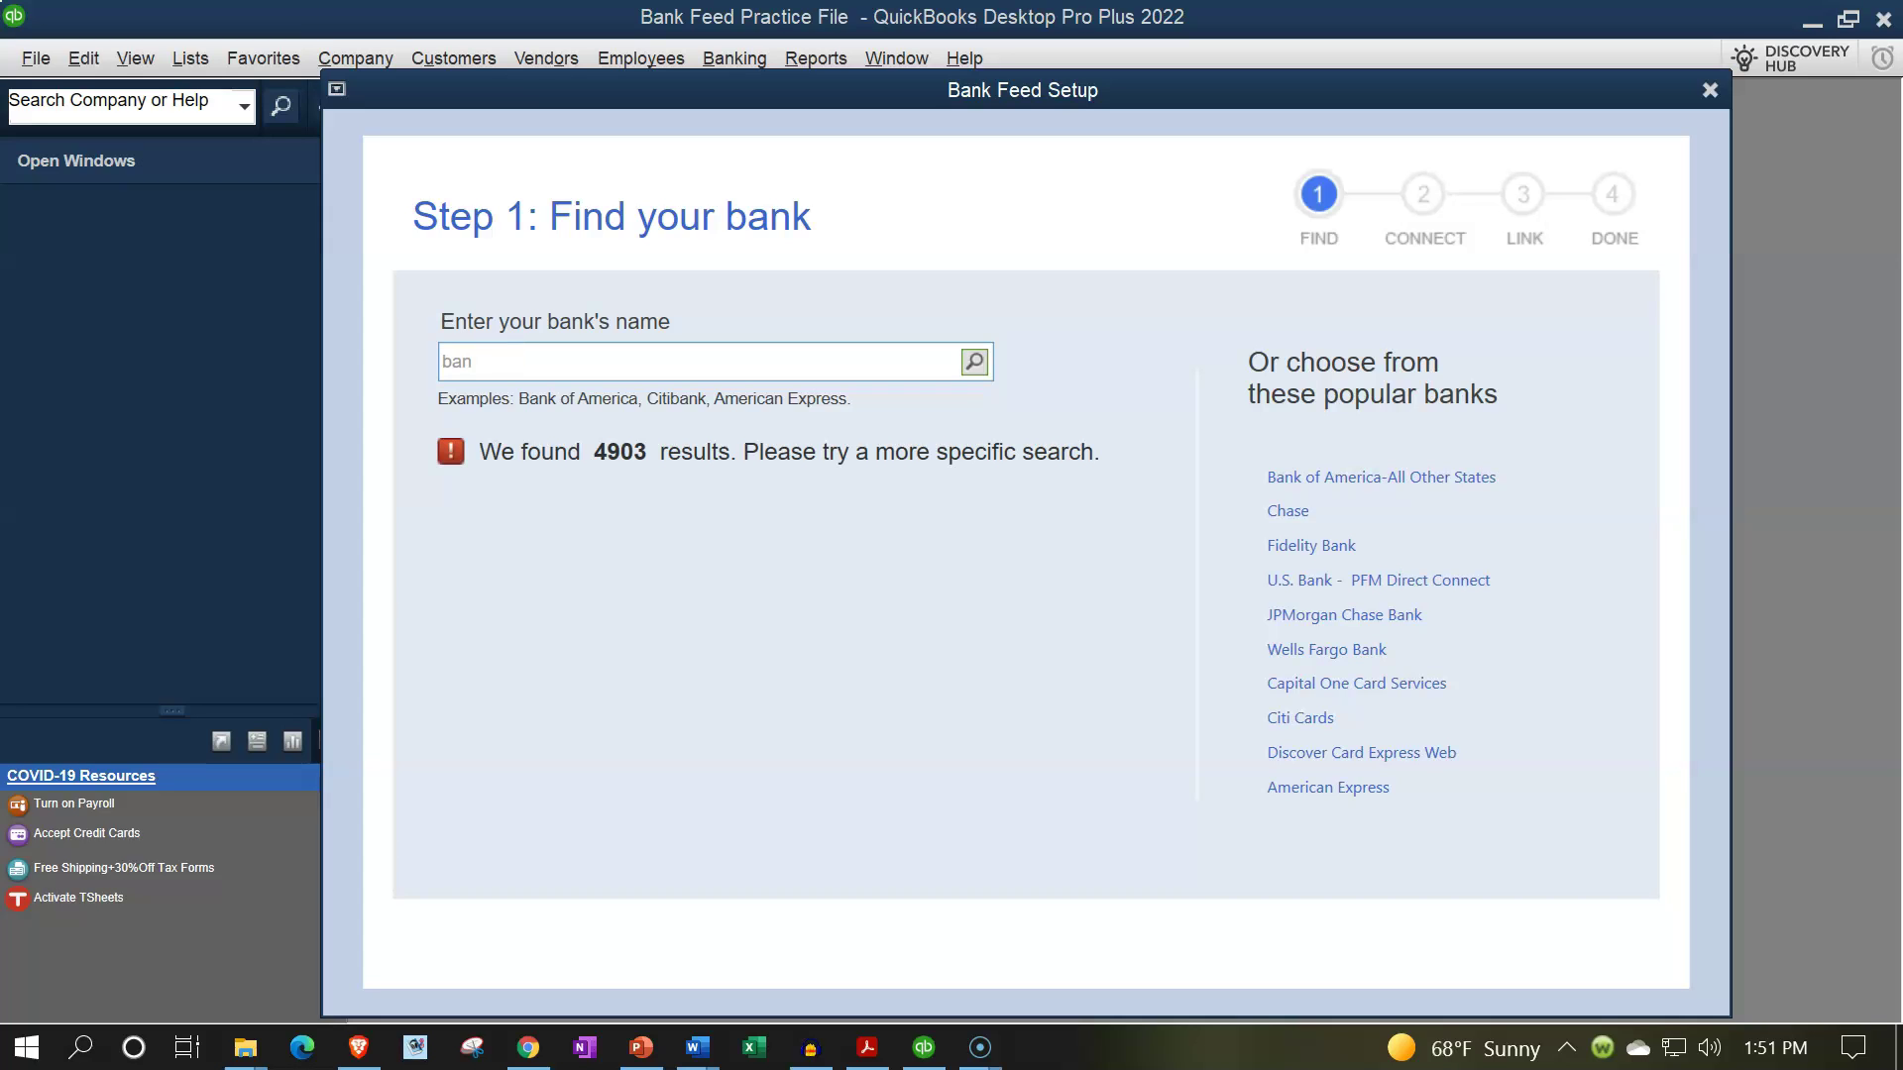
text(k of am)
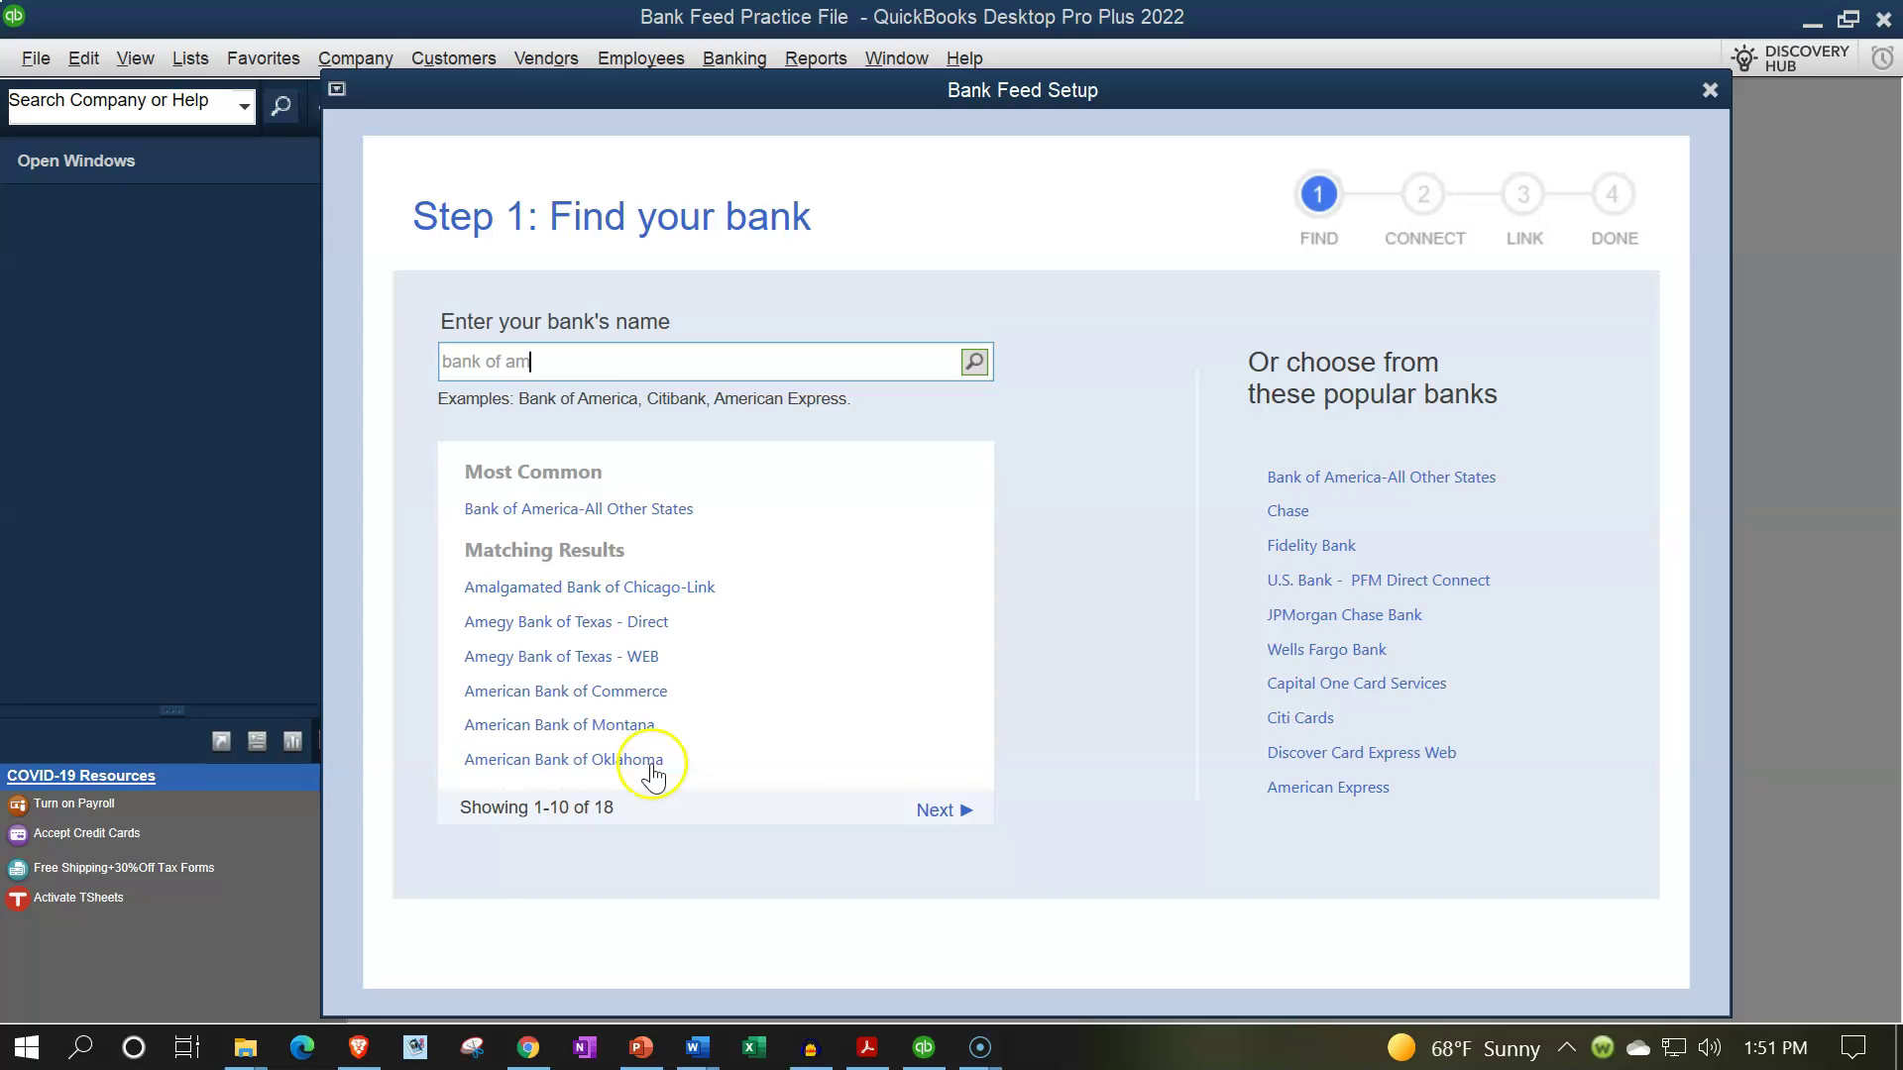
click(591, 345)
drag(591, 345, 403, 318)
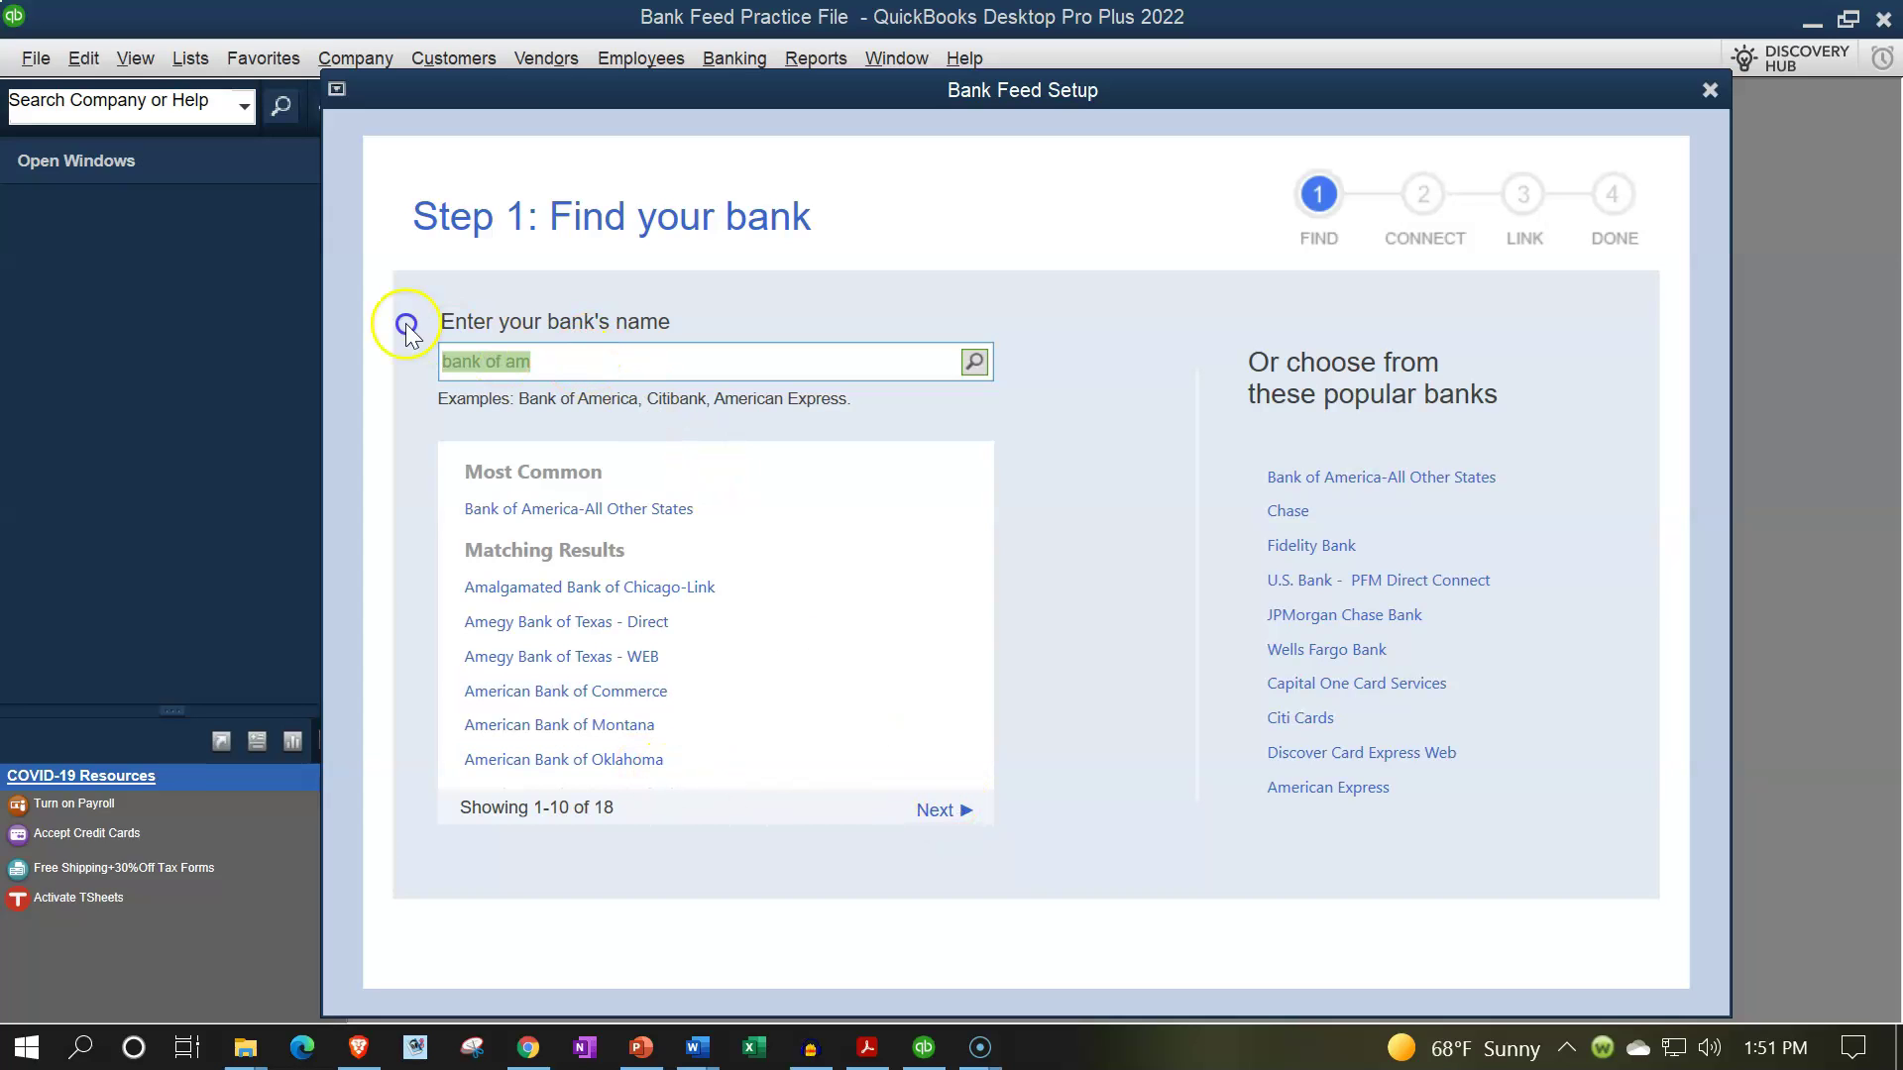
text(well )
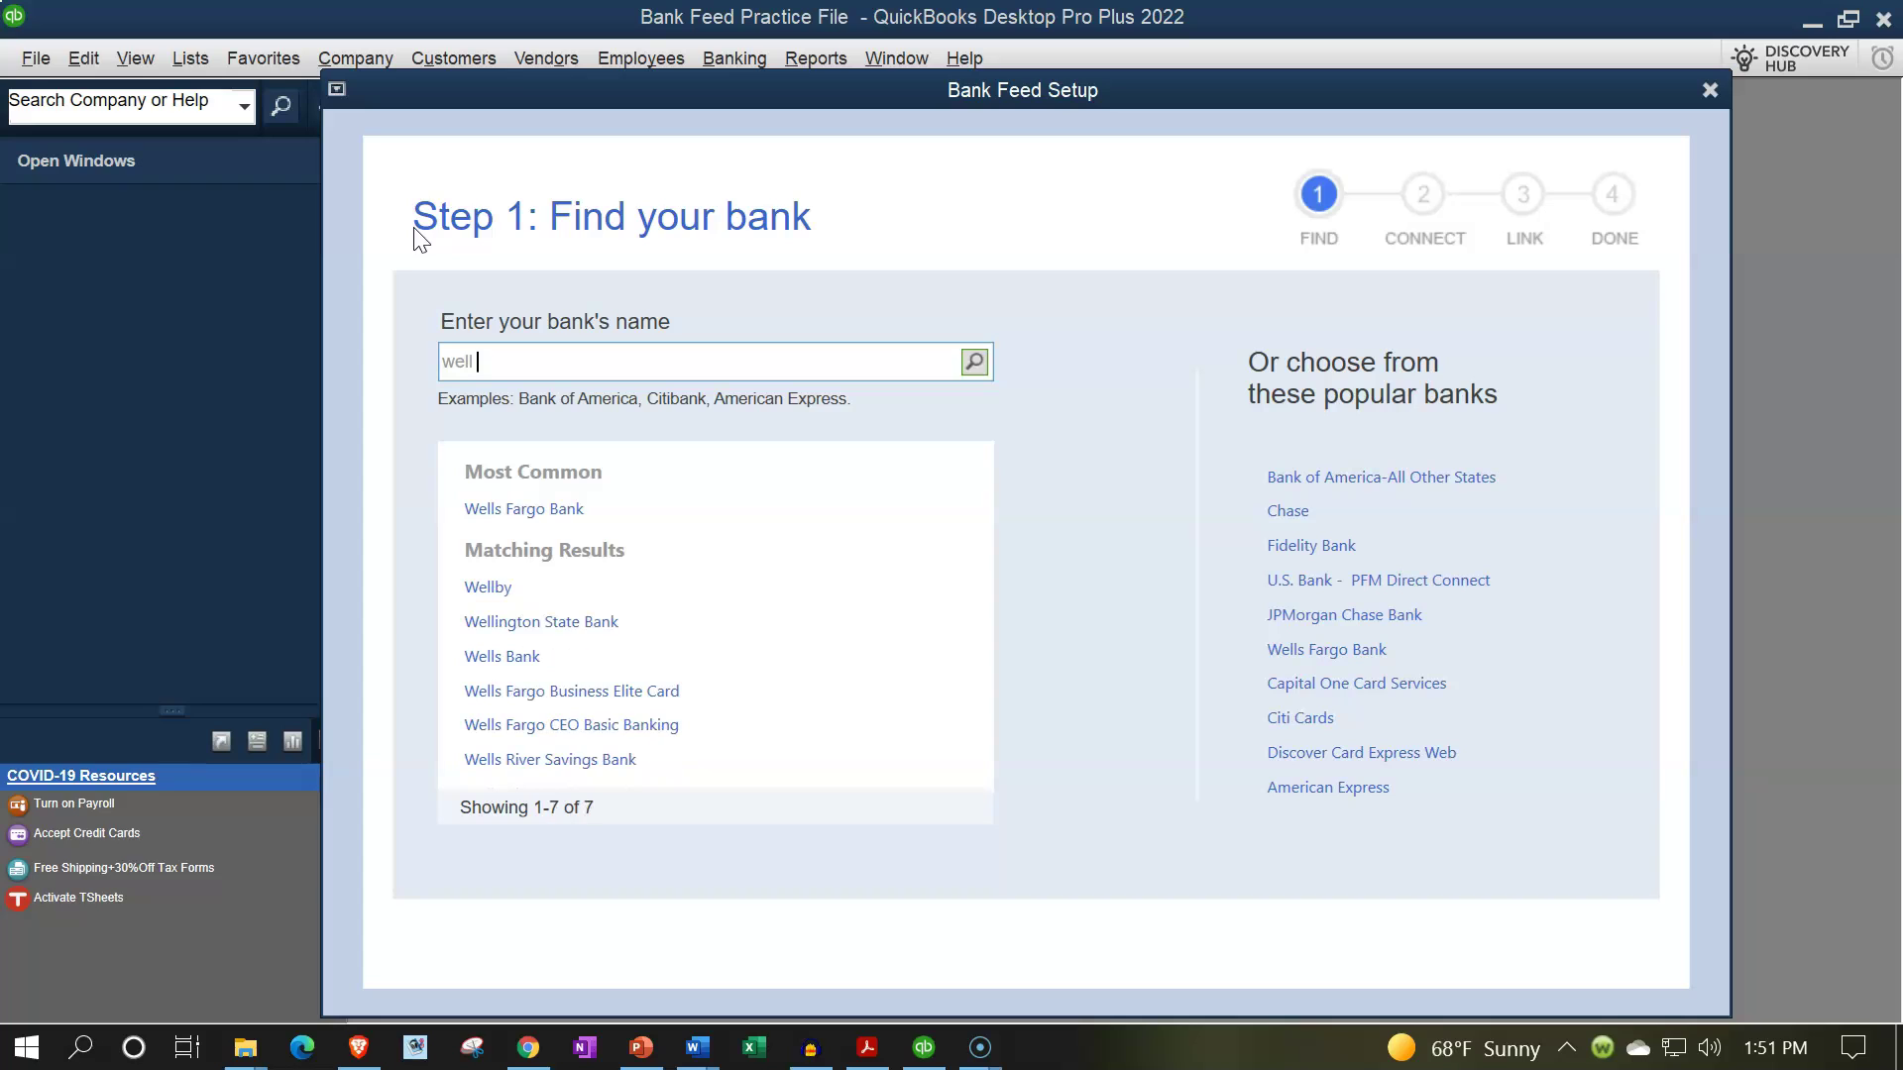
text(fargo)
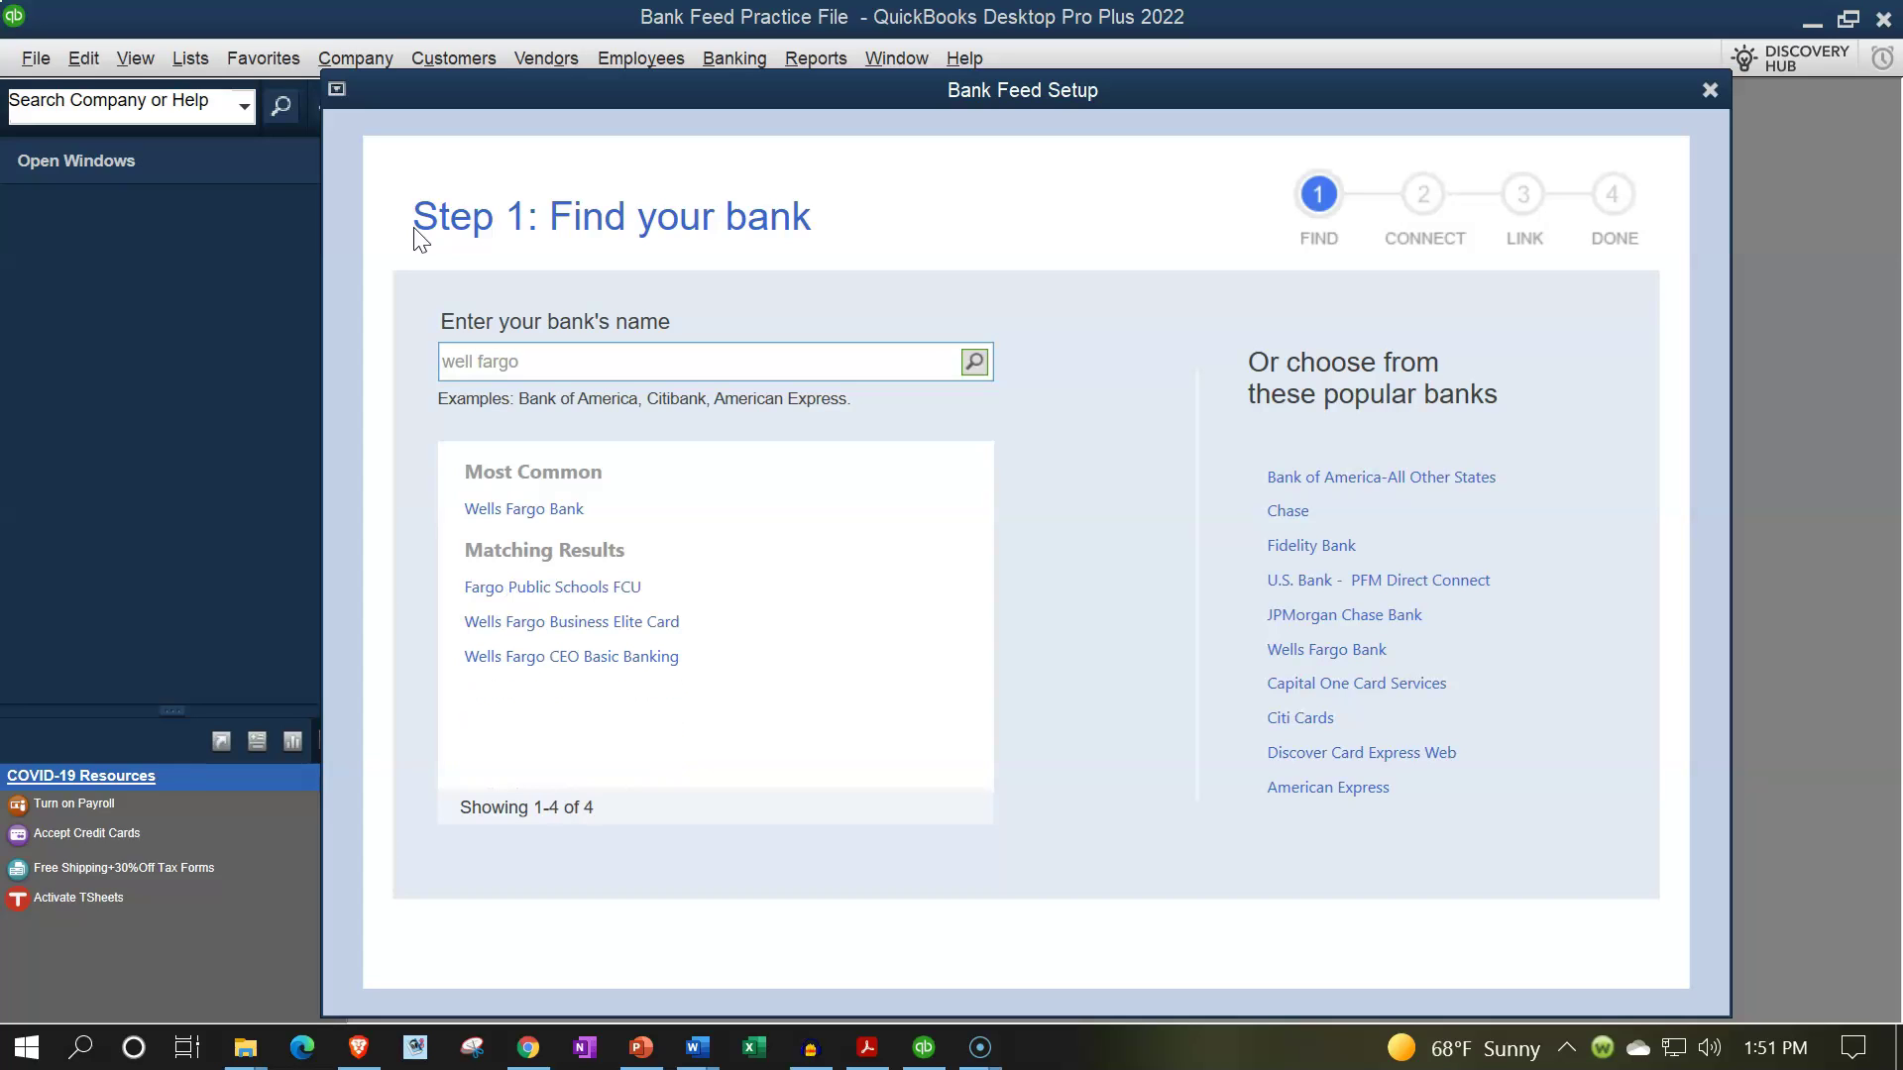
click(537, 561)
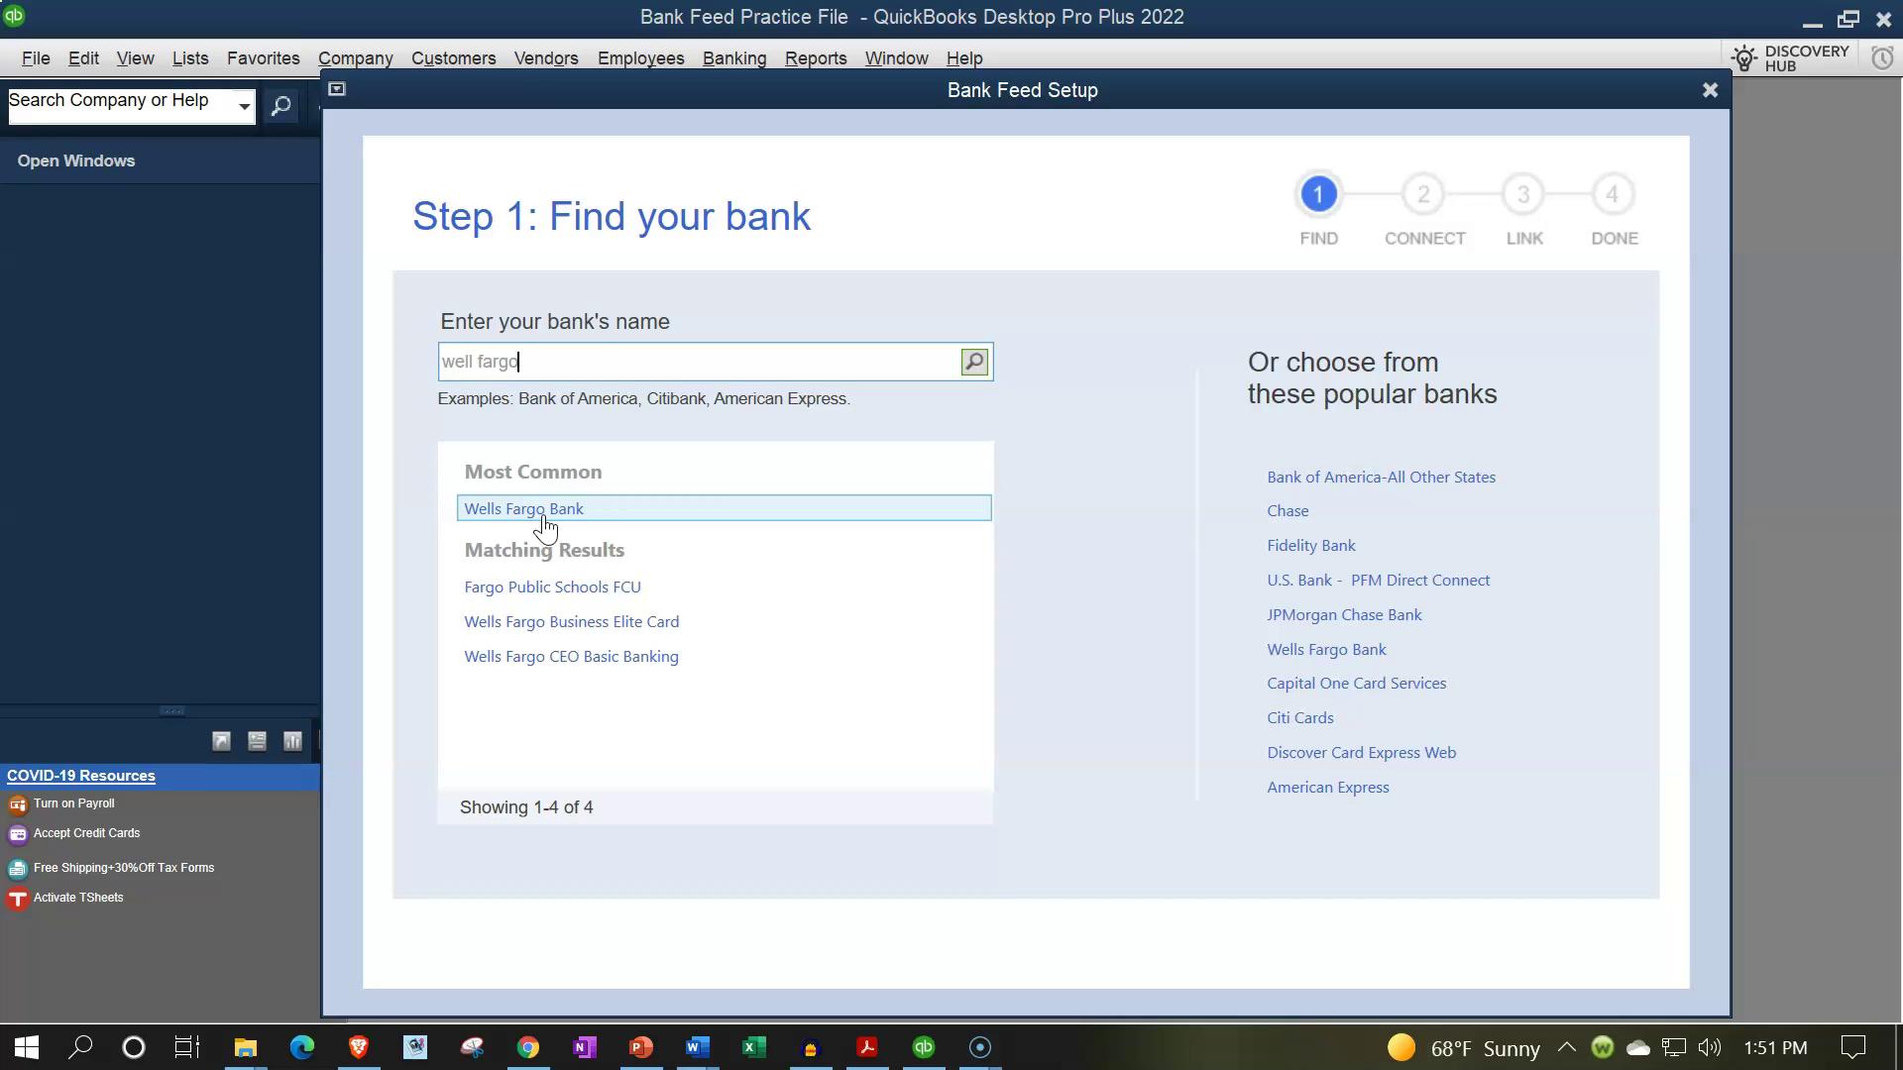
drag(541, 362, 389, 353)
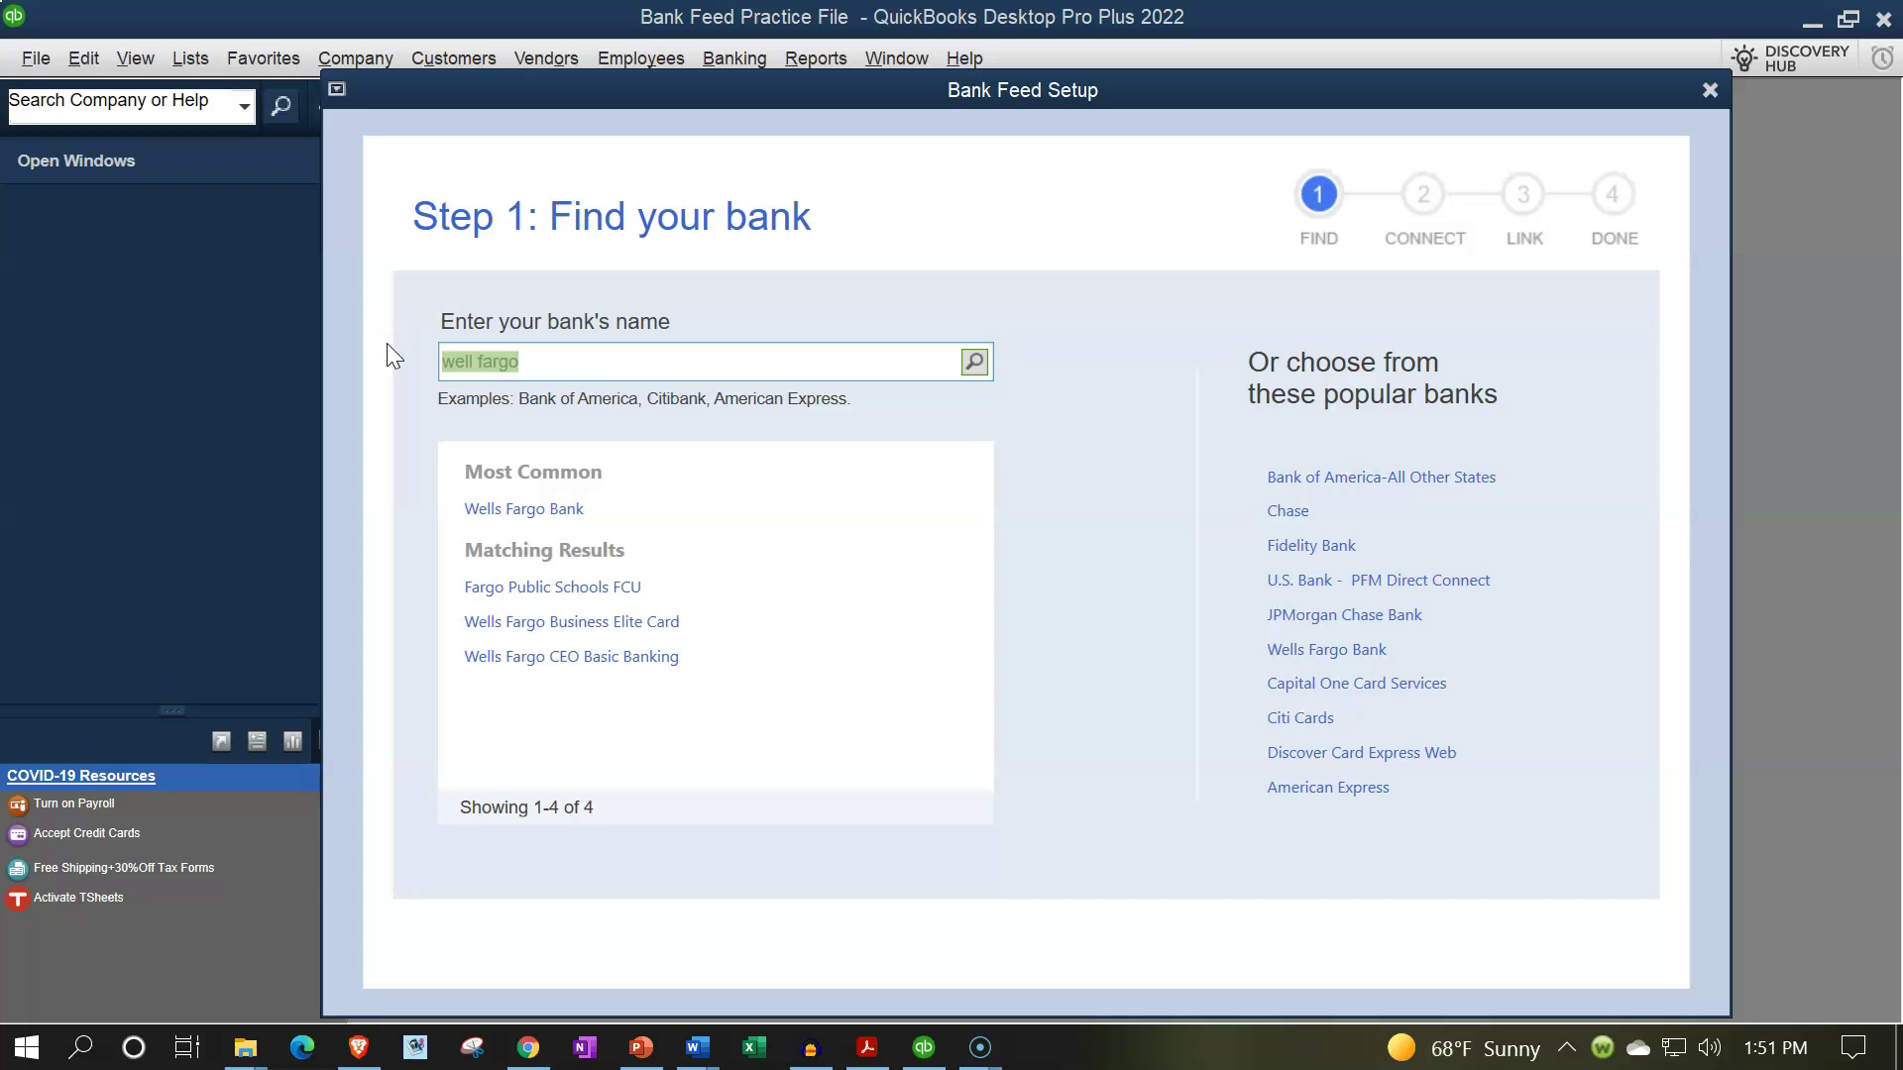
- Search for 'PayPal', find no matching bank, then clear the search field
text(PayP)
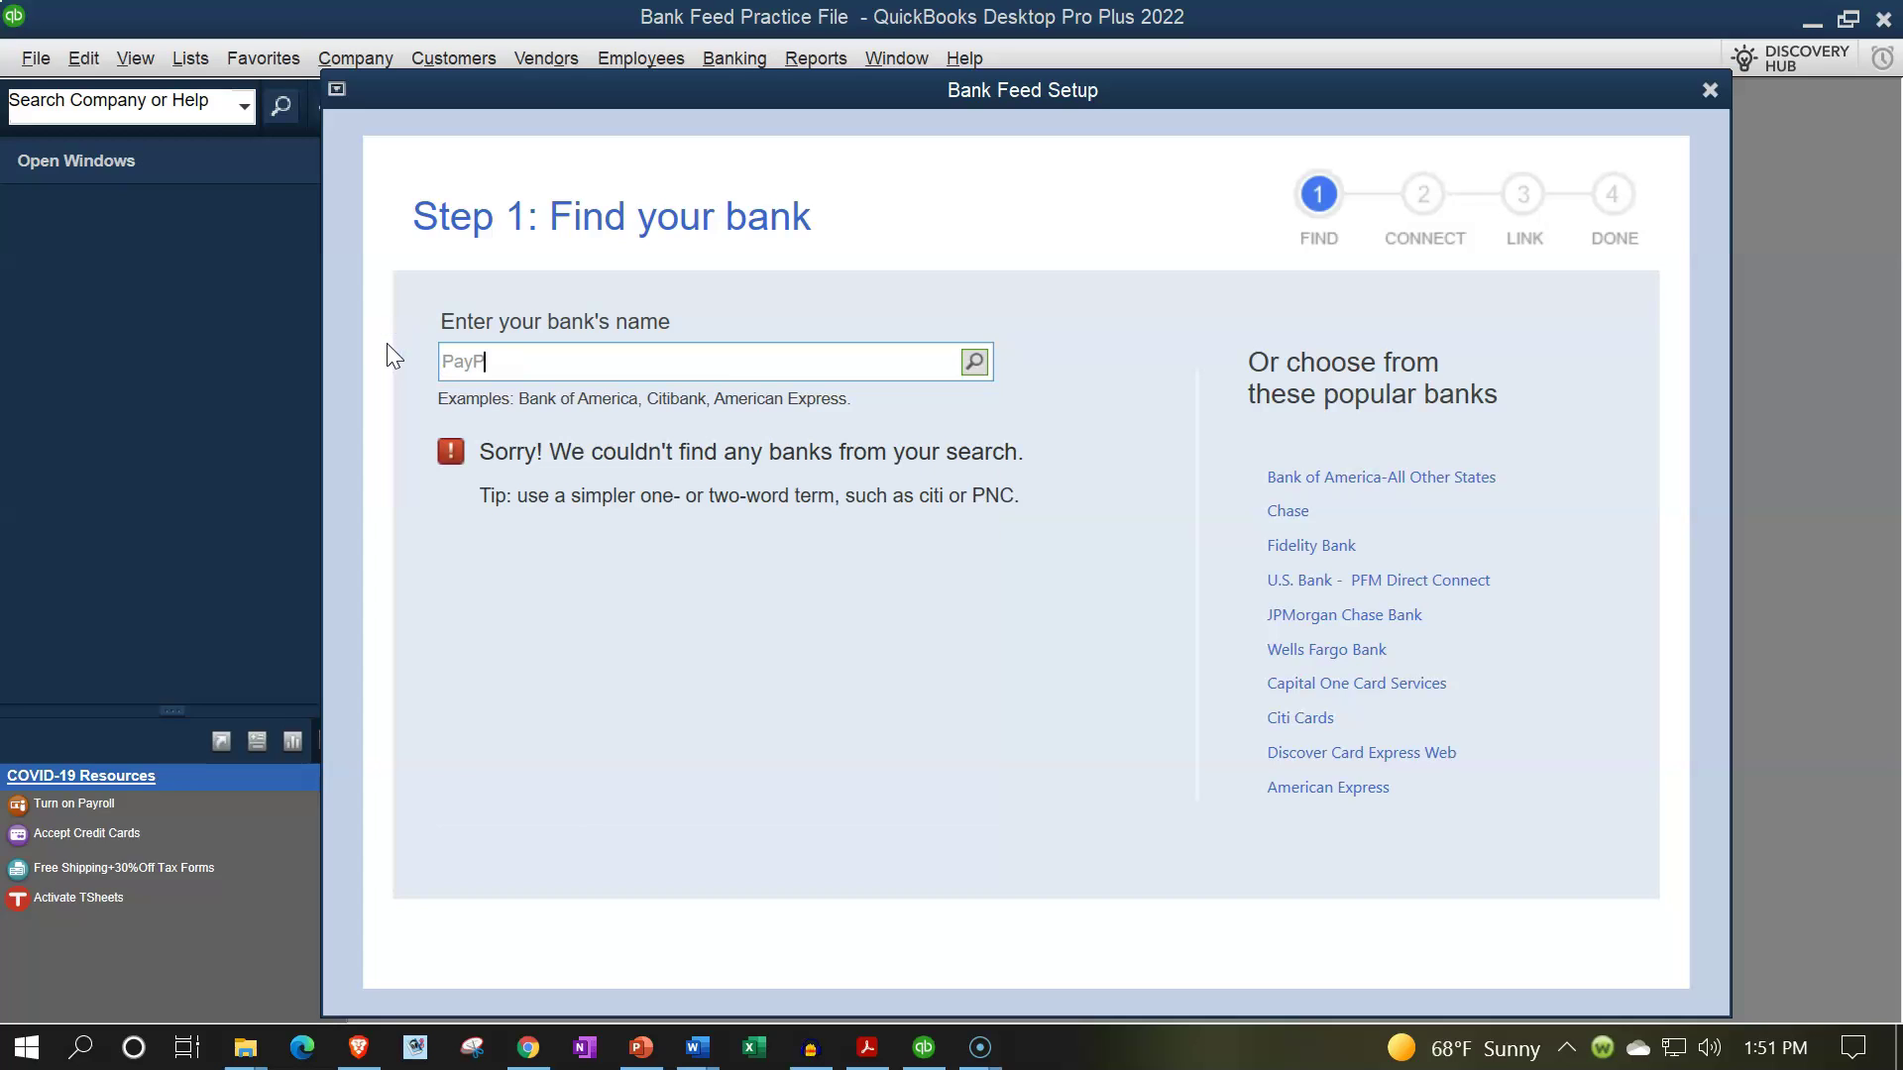
text(al)
key(BackSpace)
key(BackSpace)
key(BackSpace)
key(BackSpace)
key(BackSpace)
key(BackSpace)
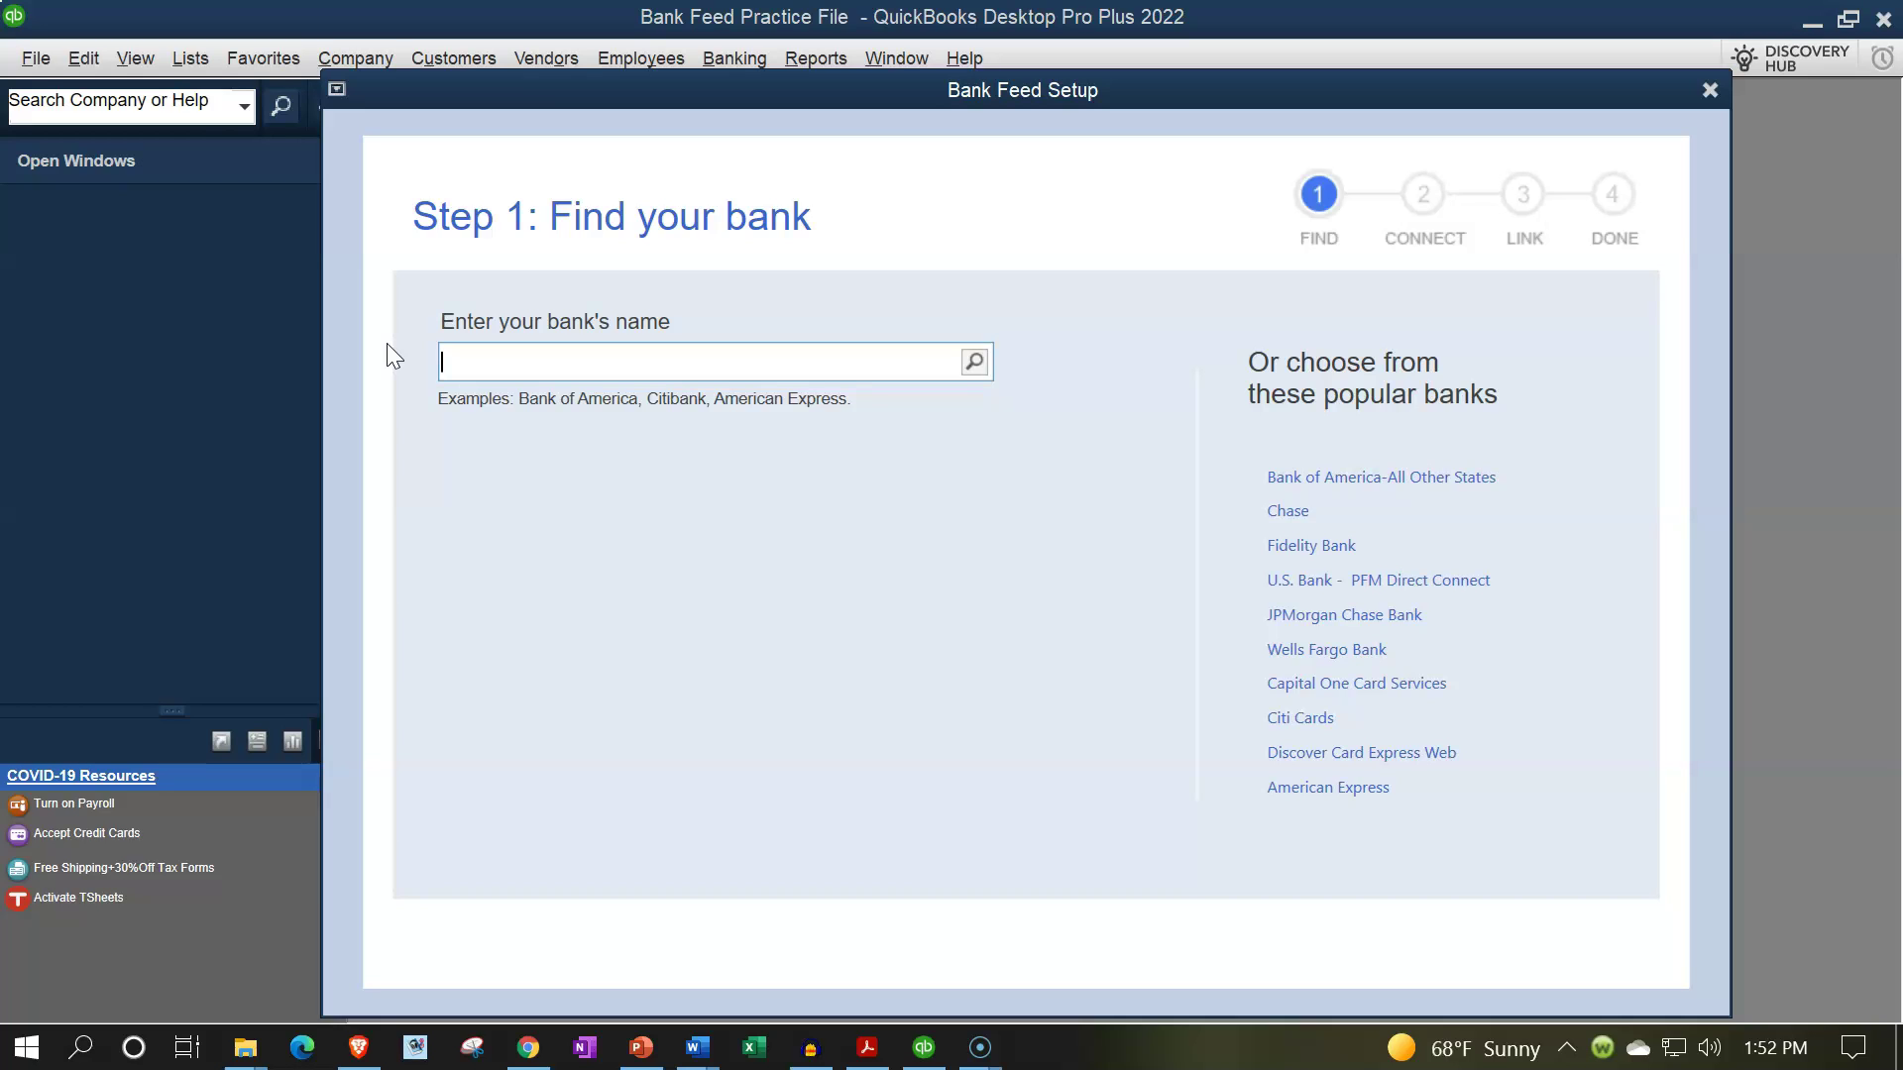
- Pick Wells Fargo Bank and click into its Username and Password fields, leaving them blank
click(1334, 649)
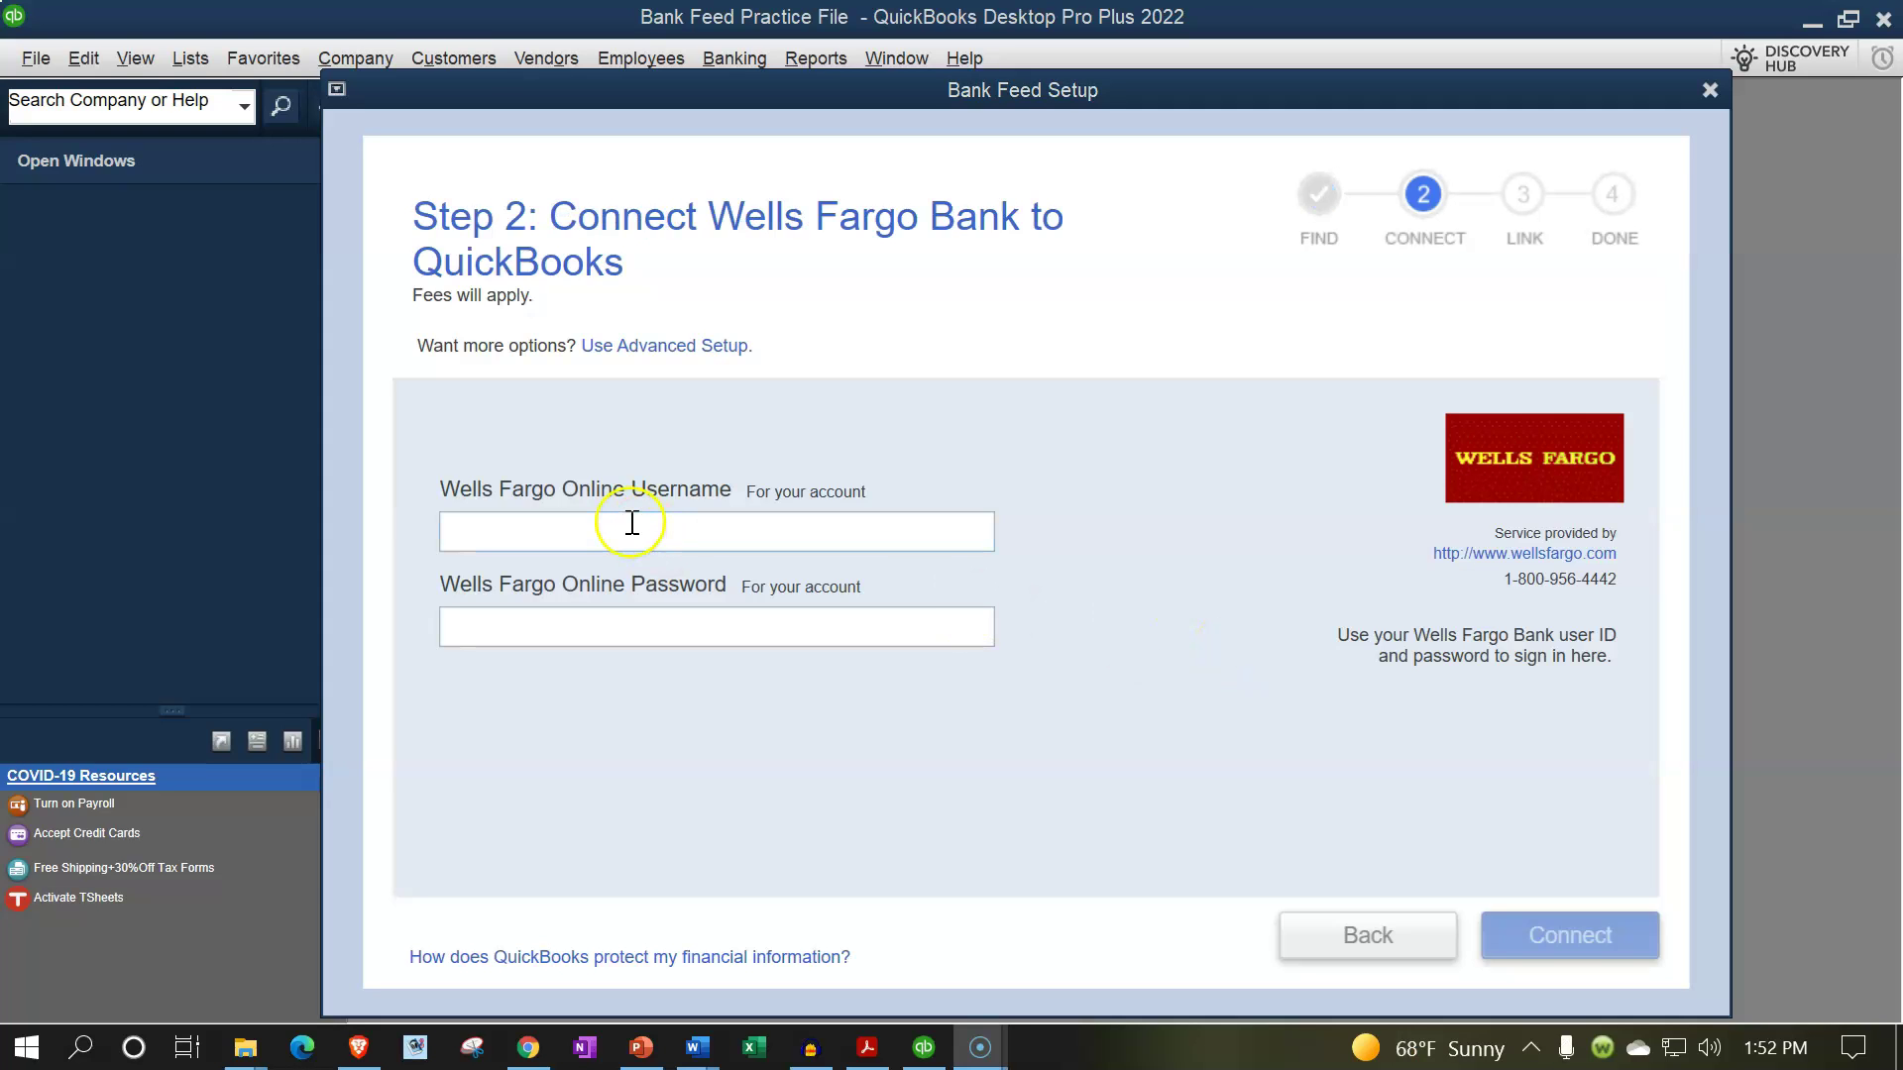
click(630, 527)
click(646, 618)
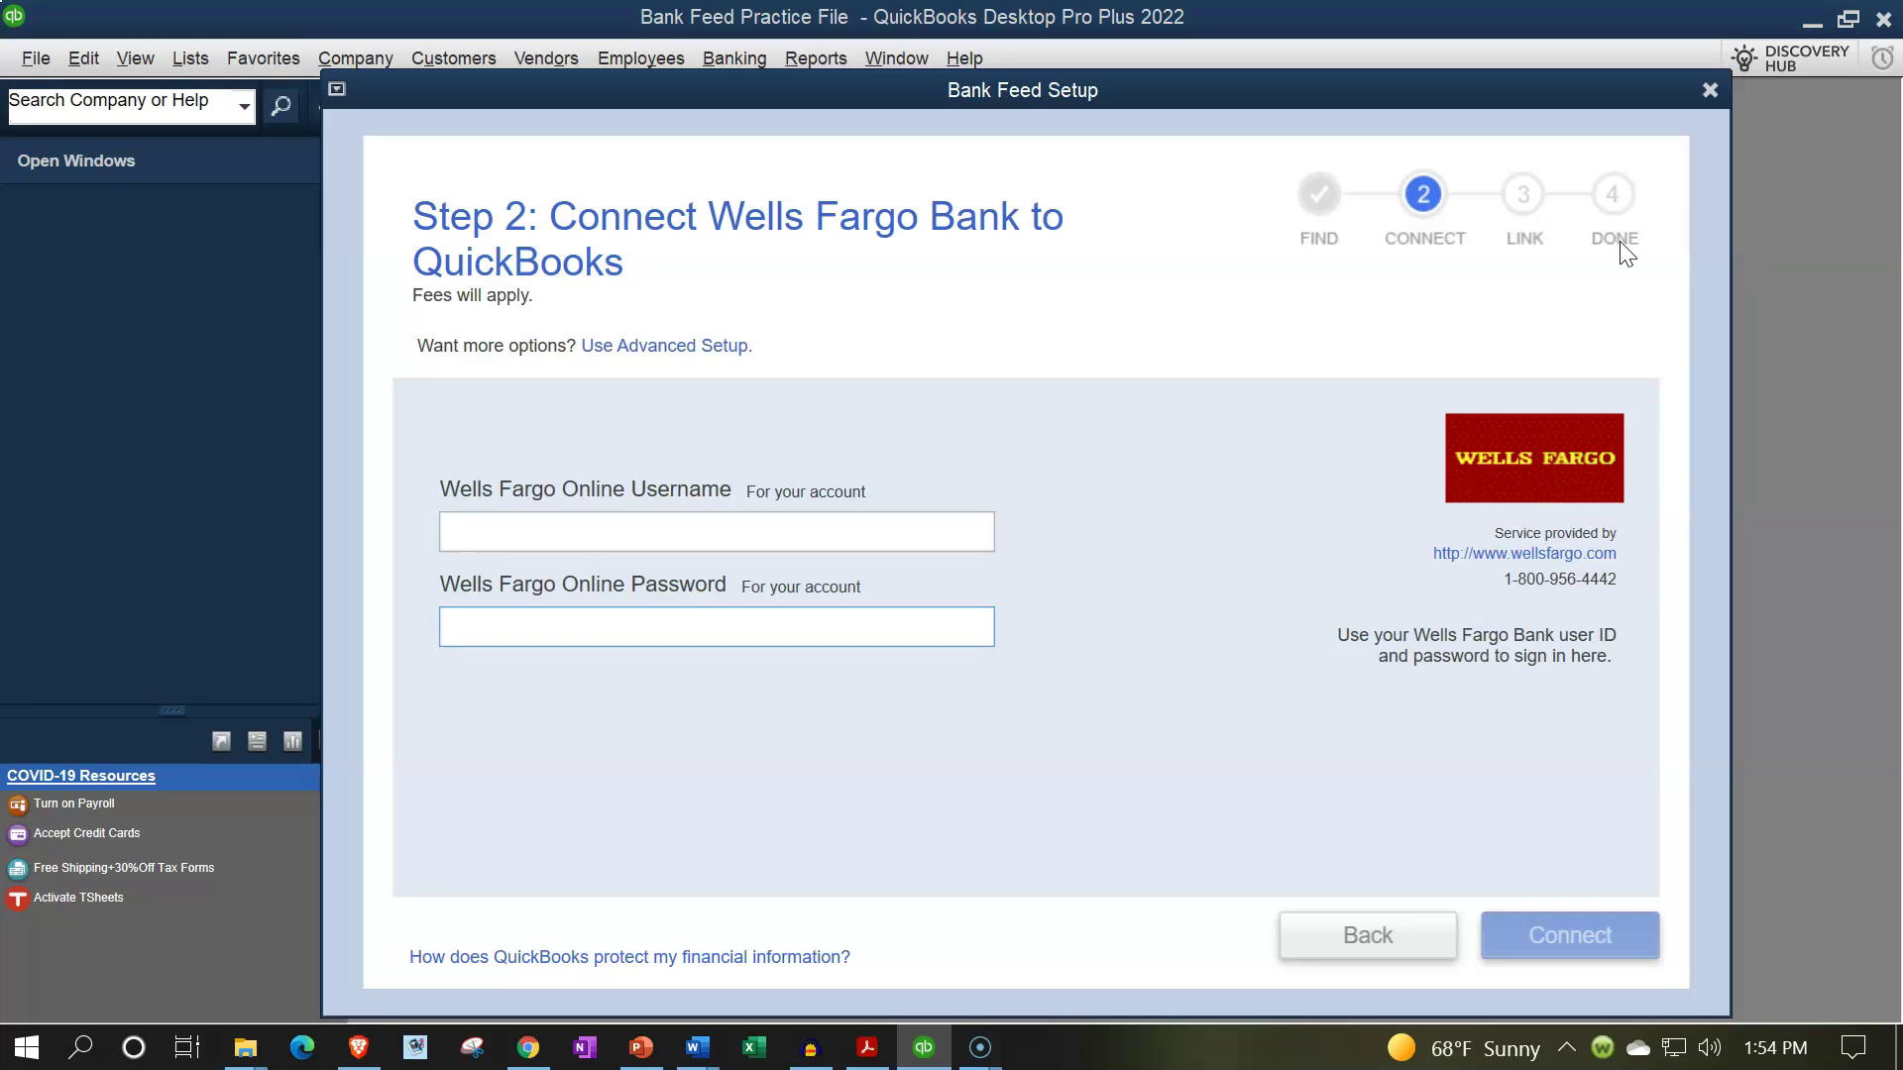
- Close Bank Feed Setup without connecting and maximize the Chart of Accounts window
click(1677, 202)
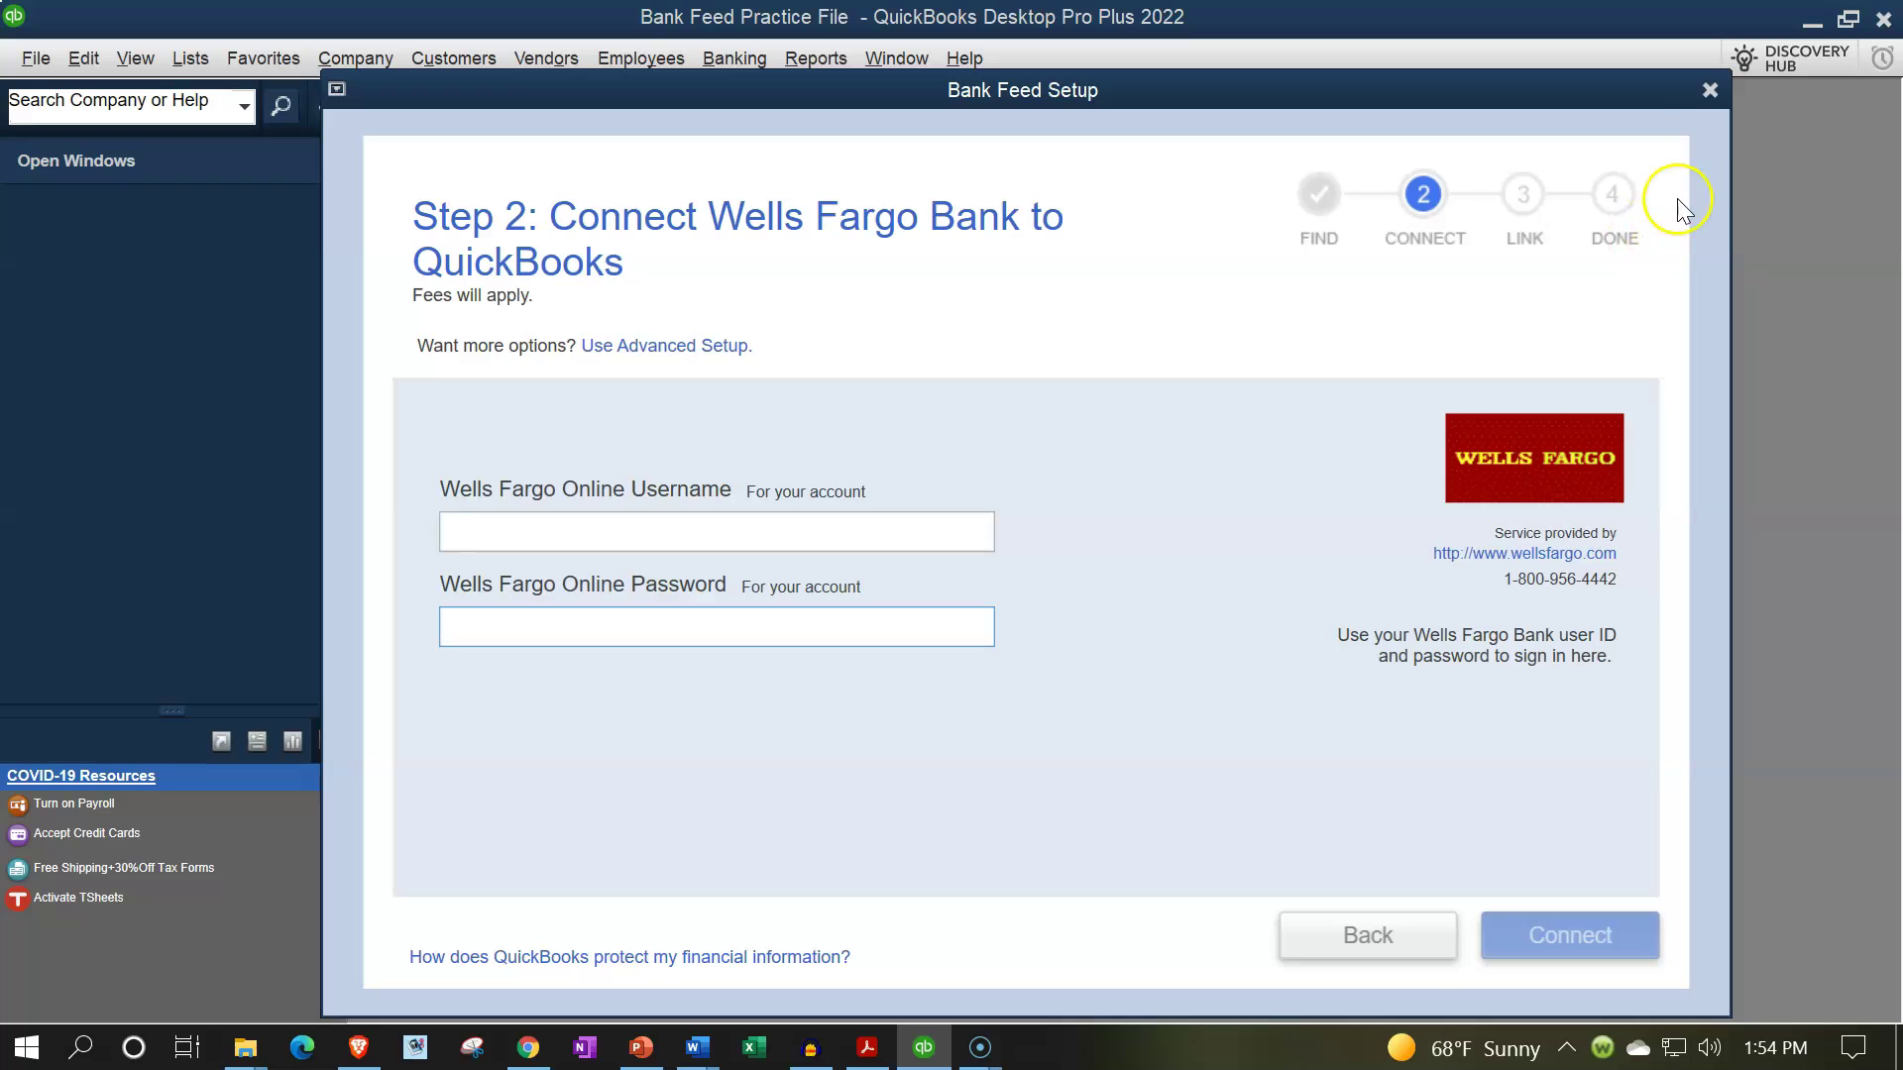
click(1710, 91)
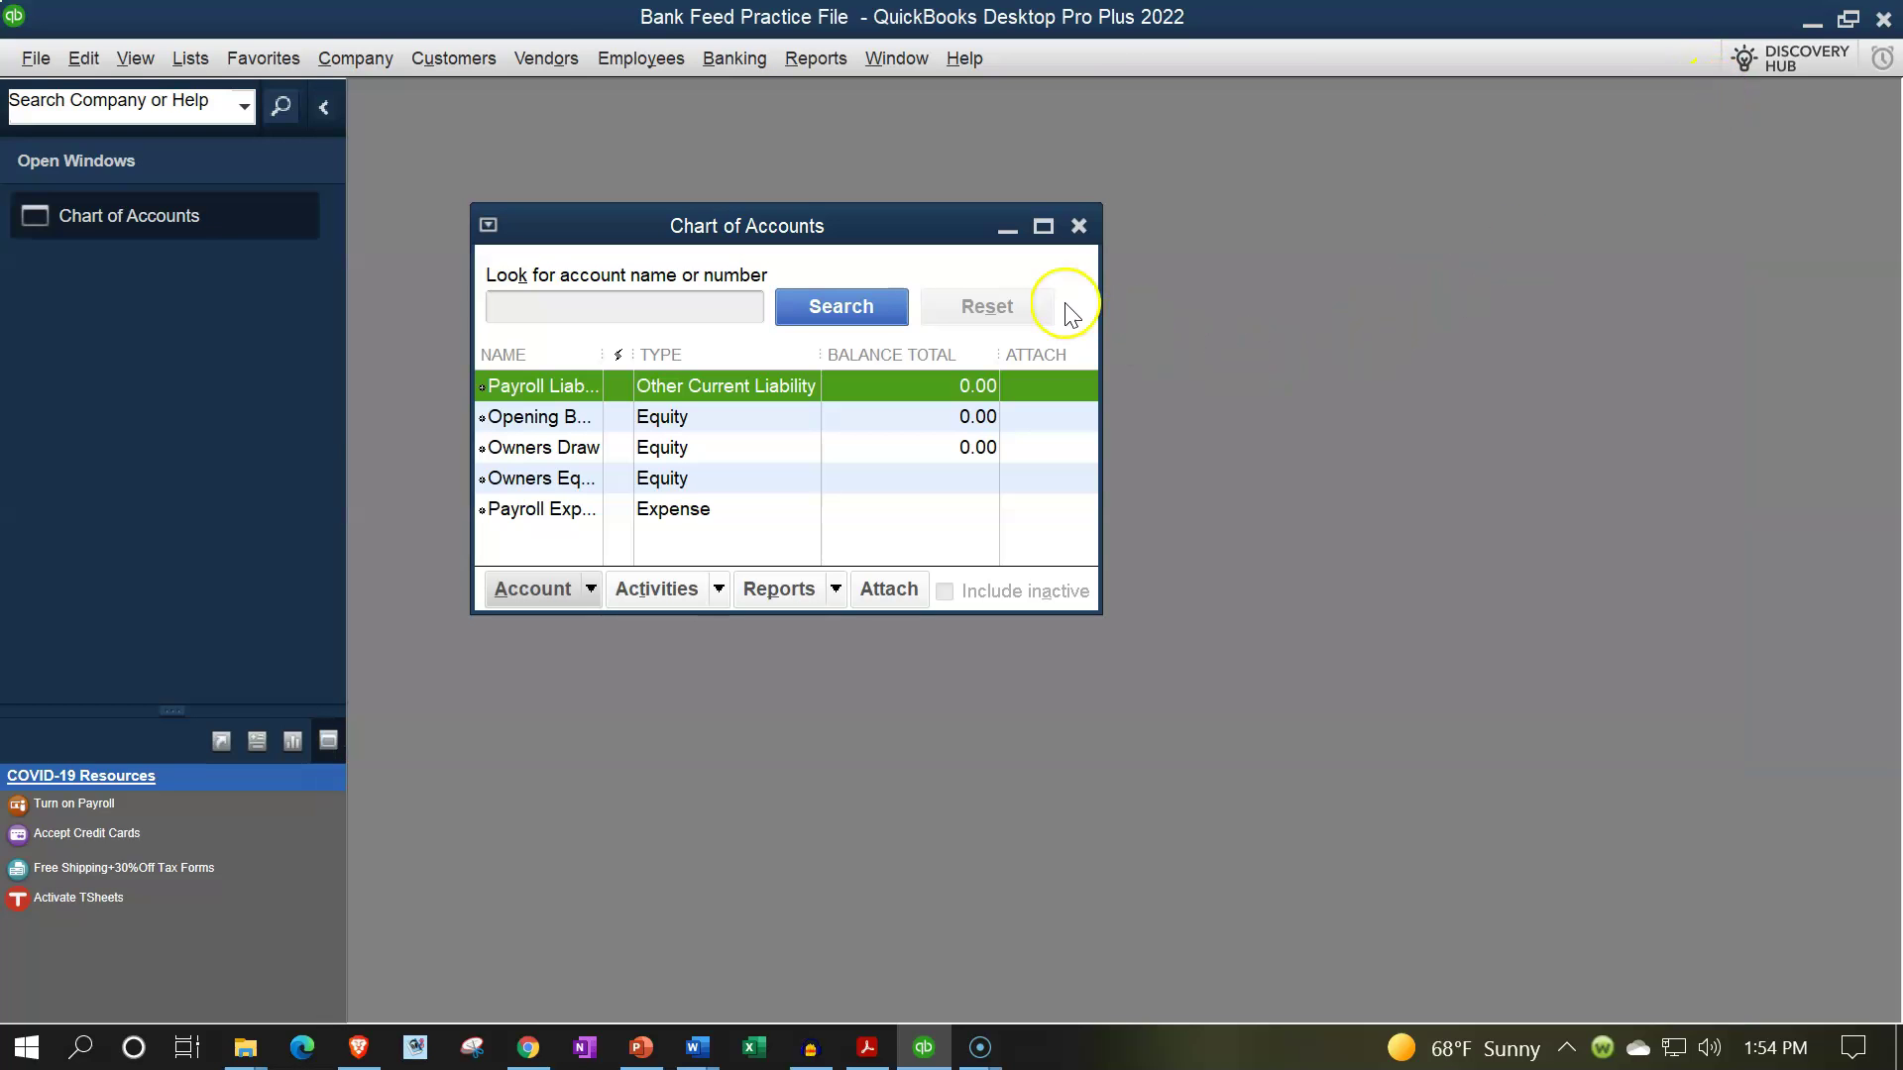
click(1043, 226)
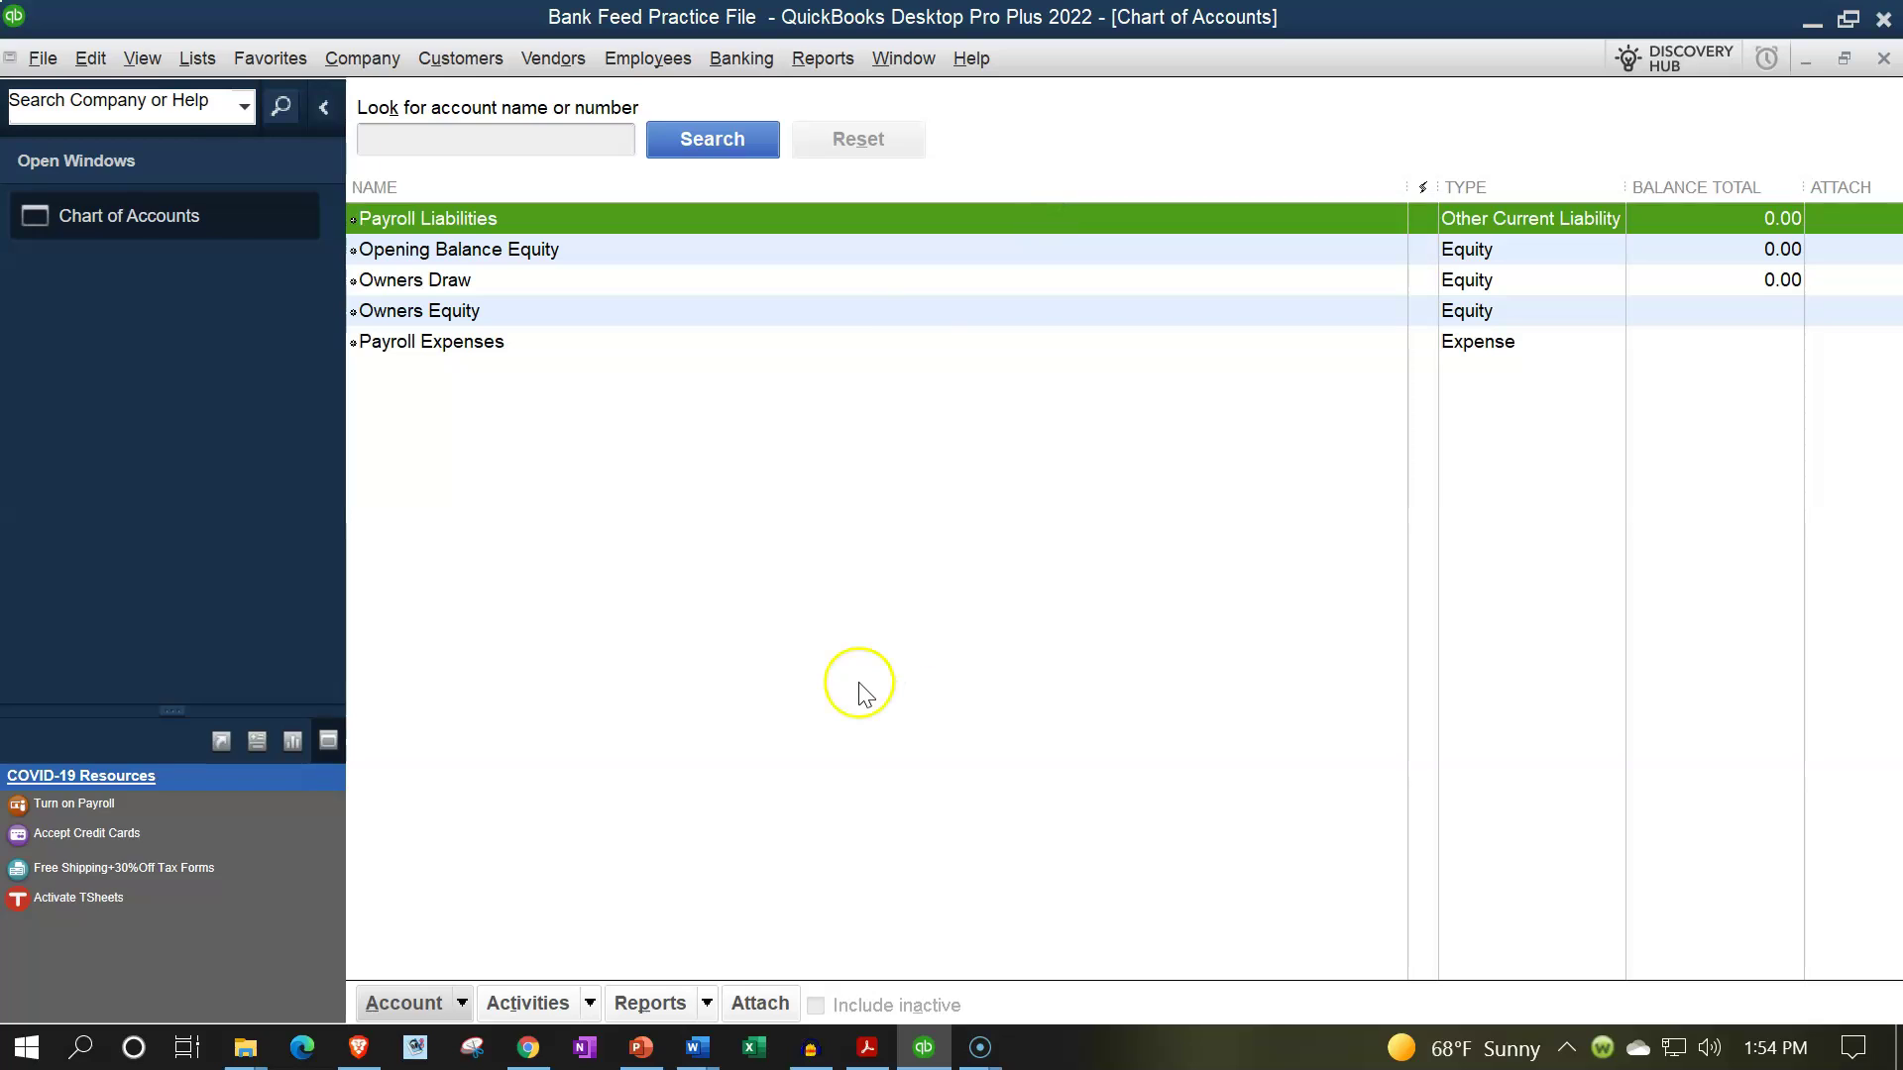